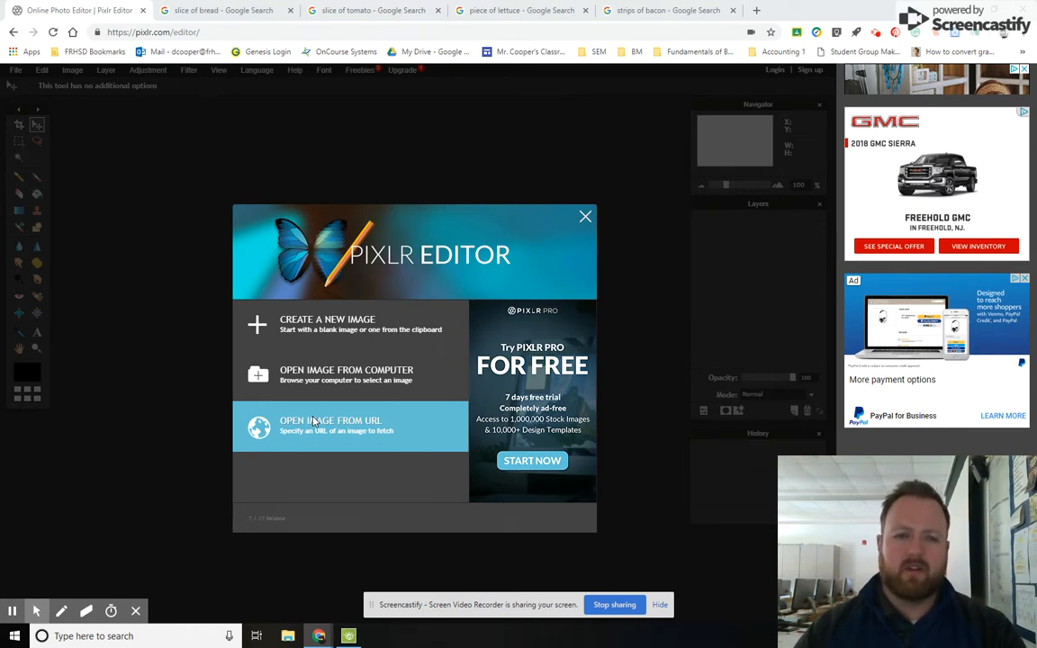
pyautogui.click(317, 315)
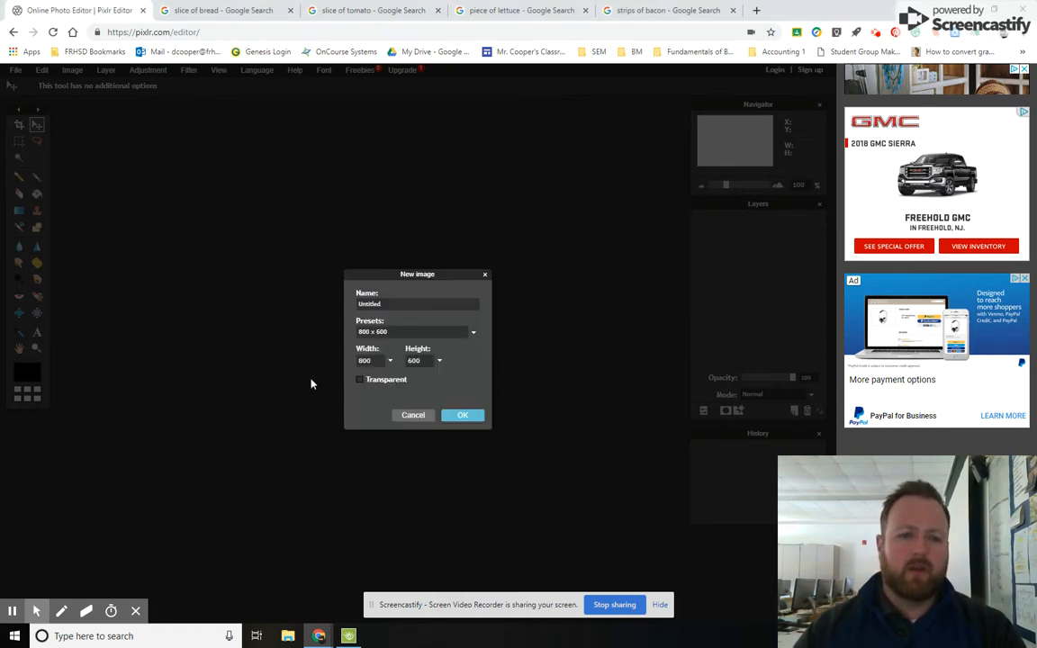
pyautogui.click(459, 414)
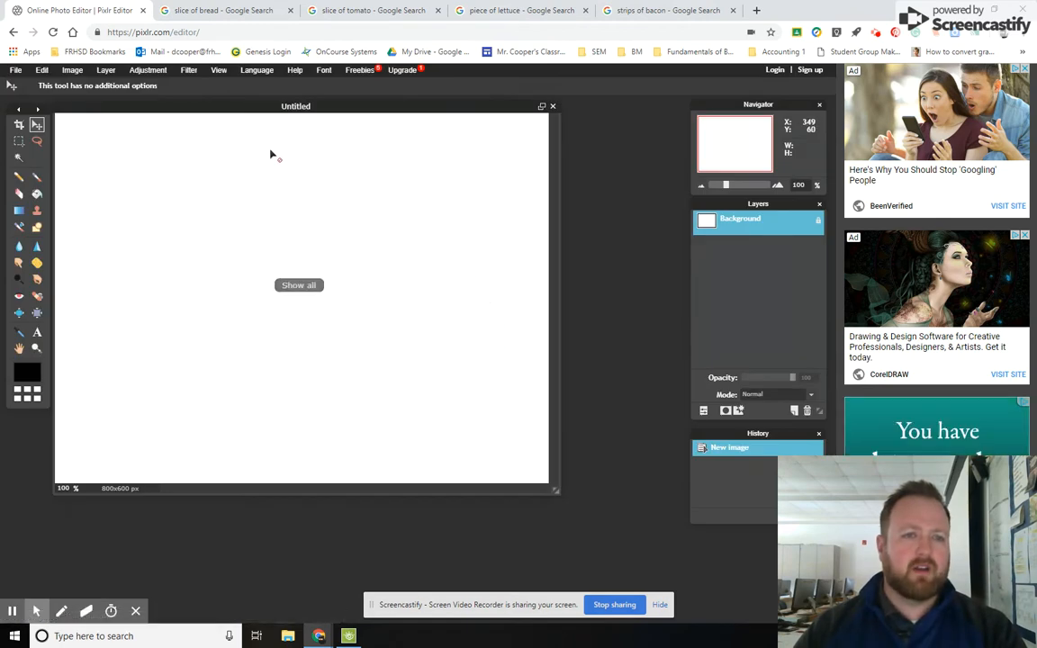
pyautogui.click(20, 227)
pyautogui.click(230, 193)
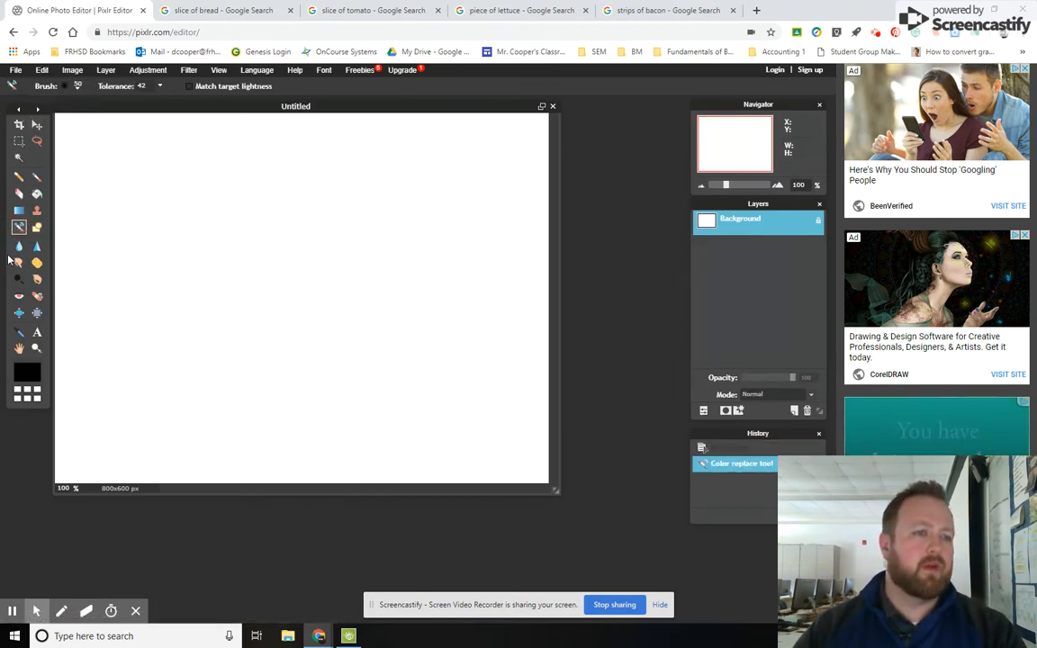
pyautogui.click(37, 176)
pyautogui.moveTo(141, 237)
pyautogui.mouseDown()
pyautogui.moveTo(161, 235)
pyautogui.moveTo(282, 387)
pyautogui.moveTo(239, 293)
pyautogui.mouseUp()
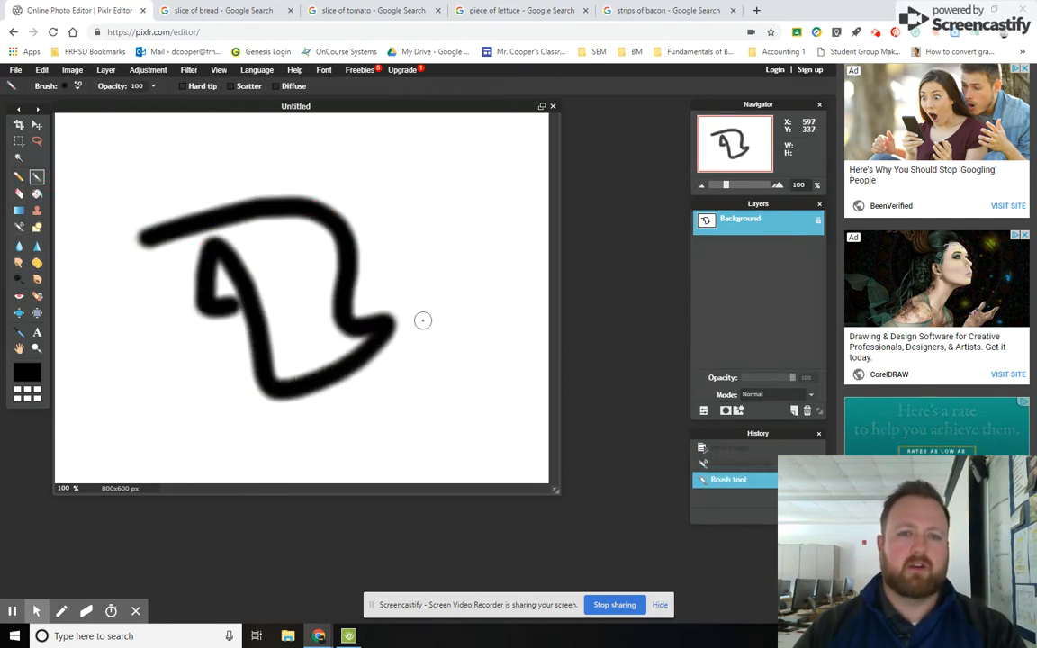
pyautogui.click(554, 106)
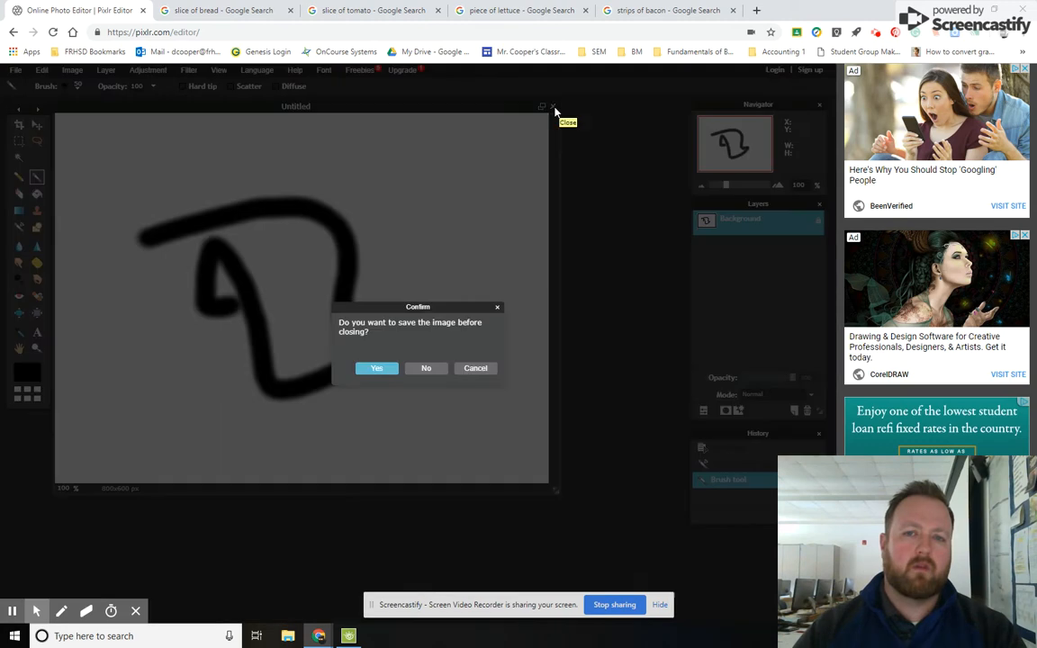
pyautogui.click(422, 366)
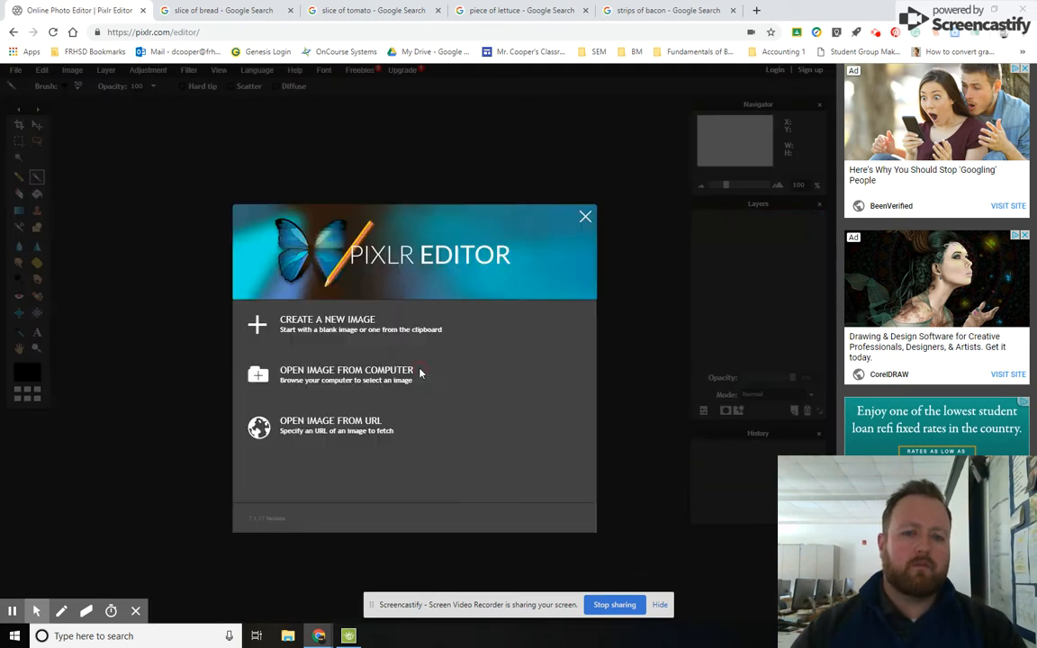
# Copy the image address of the large bread slice from the Google results and open it in Pixlr as an image from URL
pyautogui.click(332, 427)
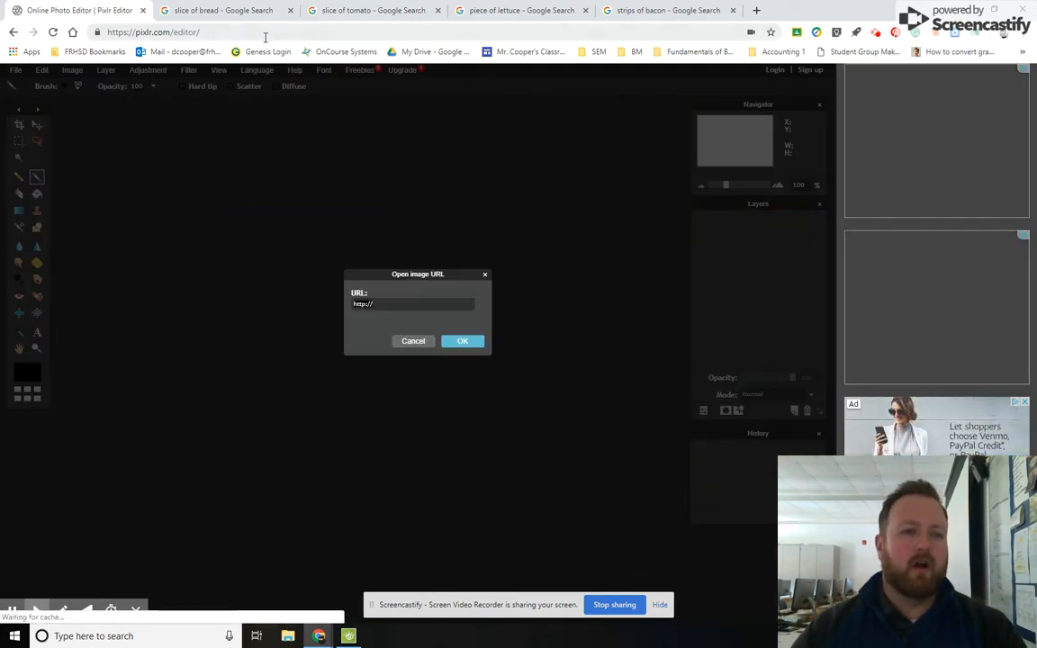
pyautogui.click(247, 11)
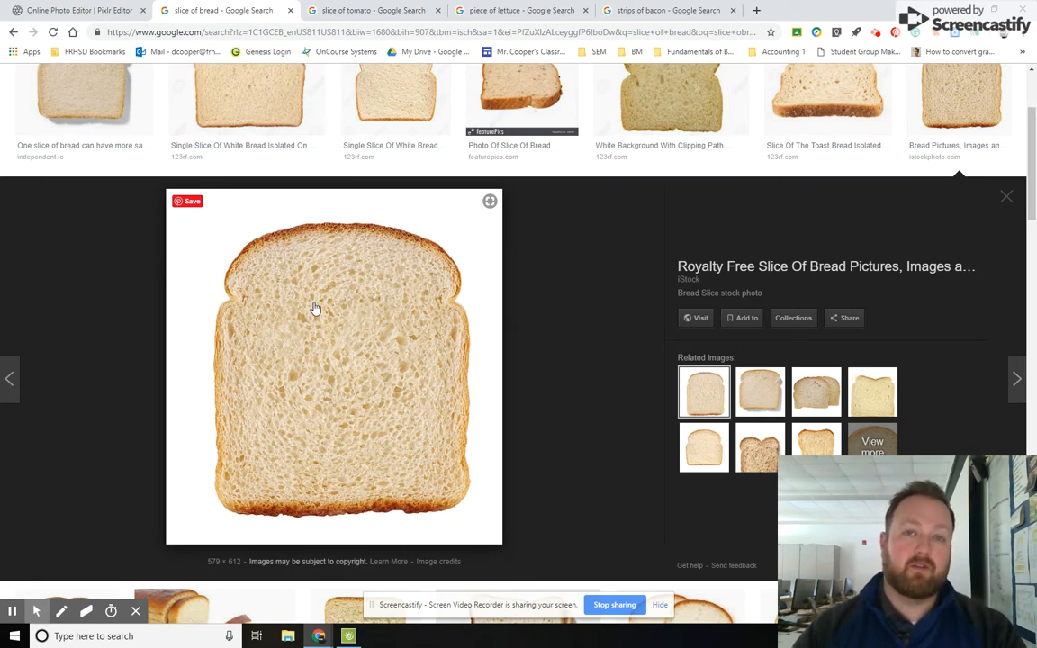
pyautogui.rightClick(326, 329)
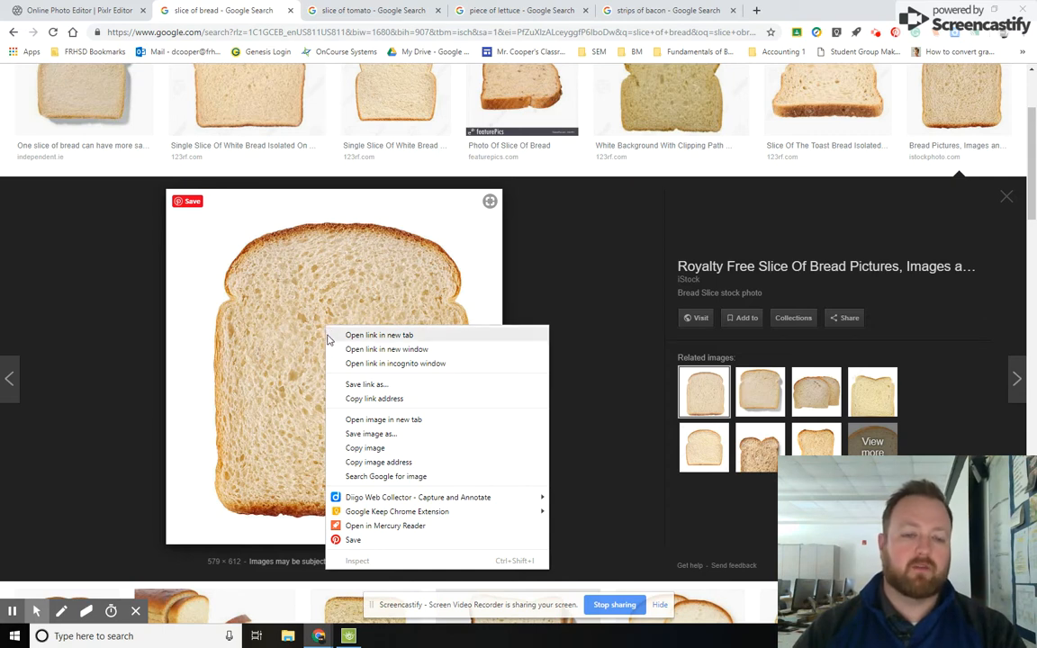
pyautogui.click(408, 466)
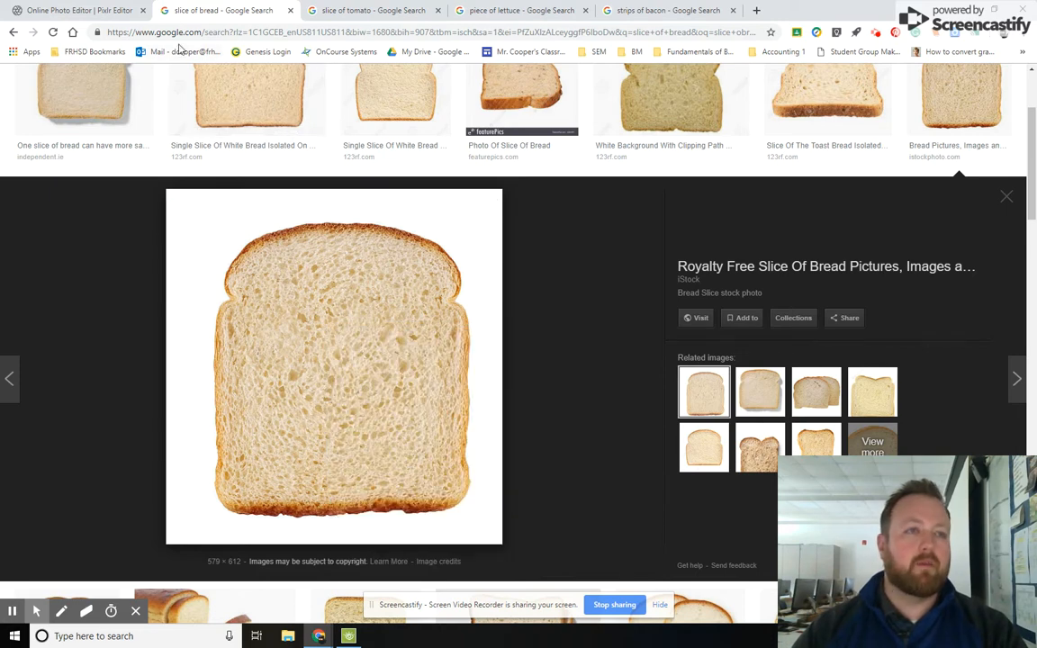
pyautogui.click(115, 16)
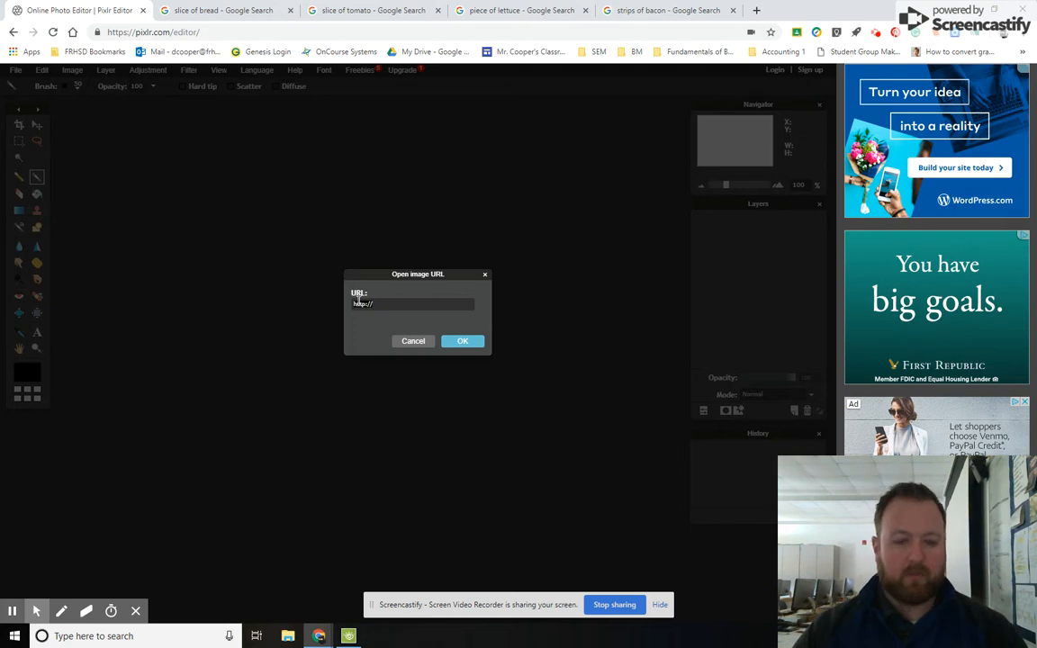
pyautogui.hotkey('ctrl', 'v')
pyautogui.click(463, 344)
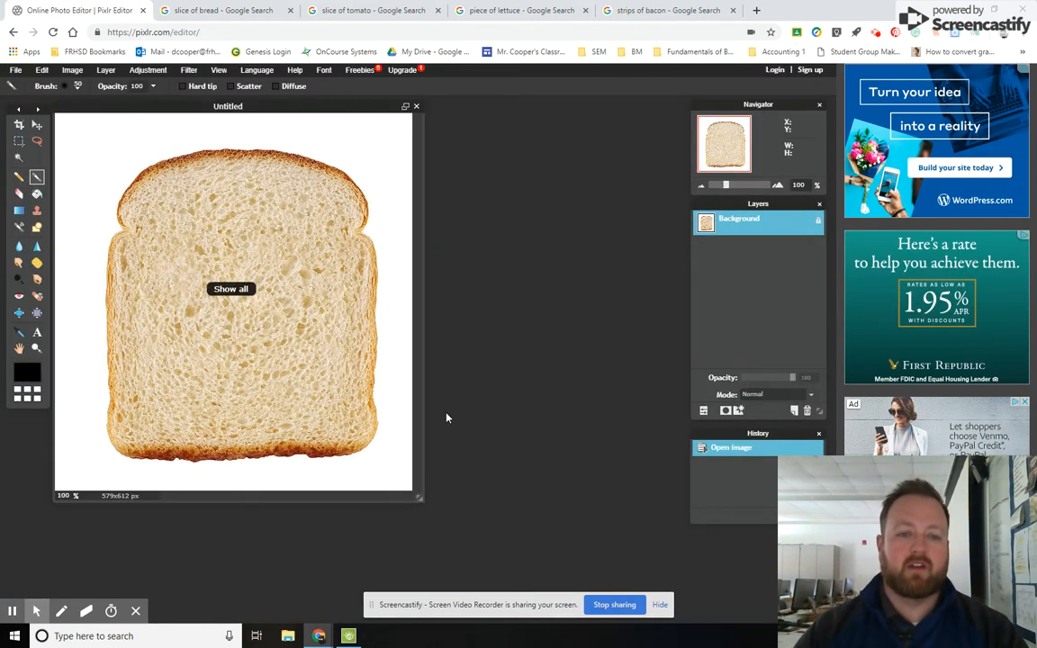
# Enlarge the bread image's window and unlock its Background layer, toggling the layer's visibility to check it
pyautogui.click(417, 498)
pyautogui.moveTo(417, 498); pyautogui.dragTo(619, 567)
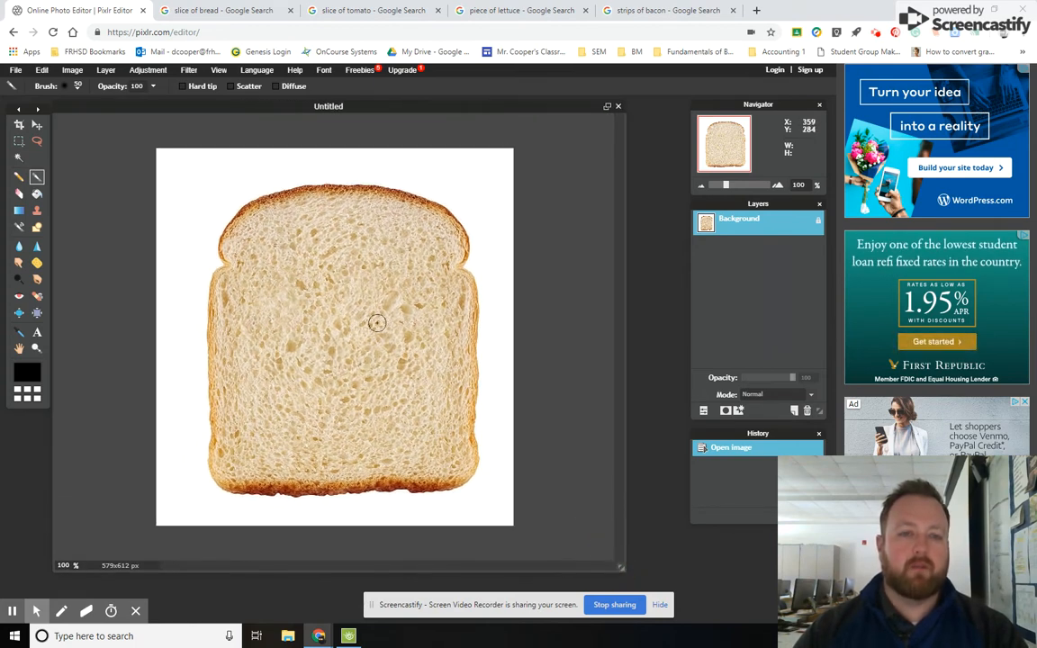
pyautogui.doubleClick(818, 222)
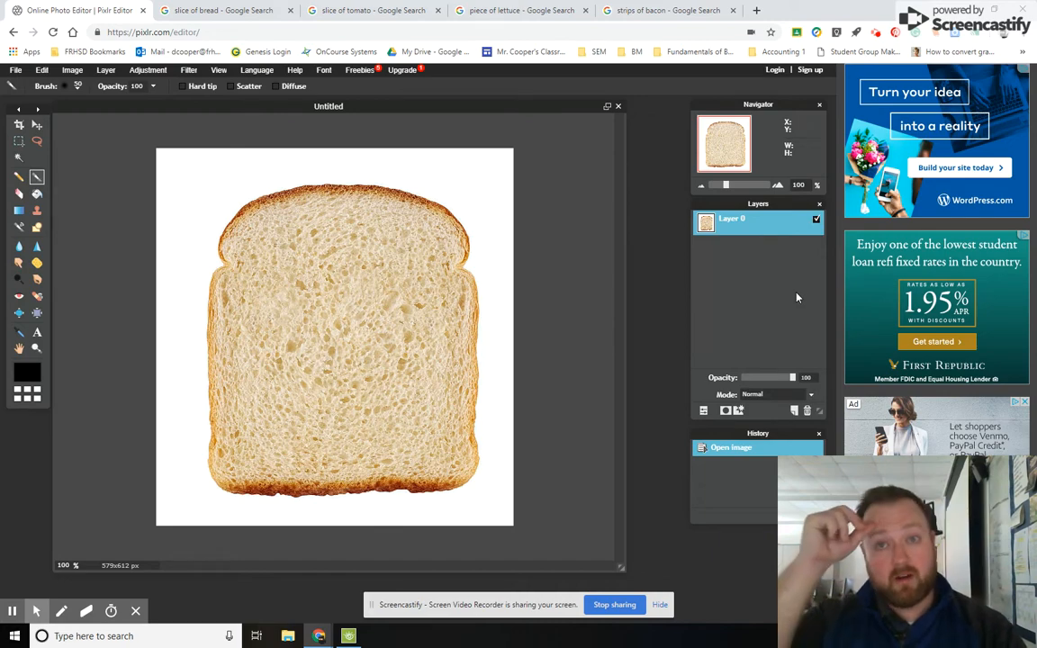
pyautogui.click(817, 222)
pyautogui.click(817, 221)
pyautogui.click(817, 222)
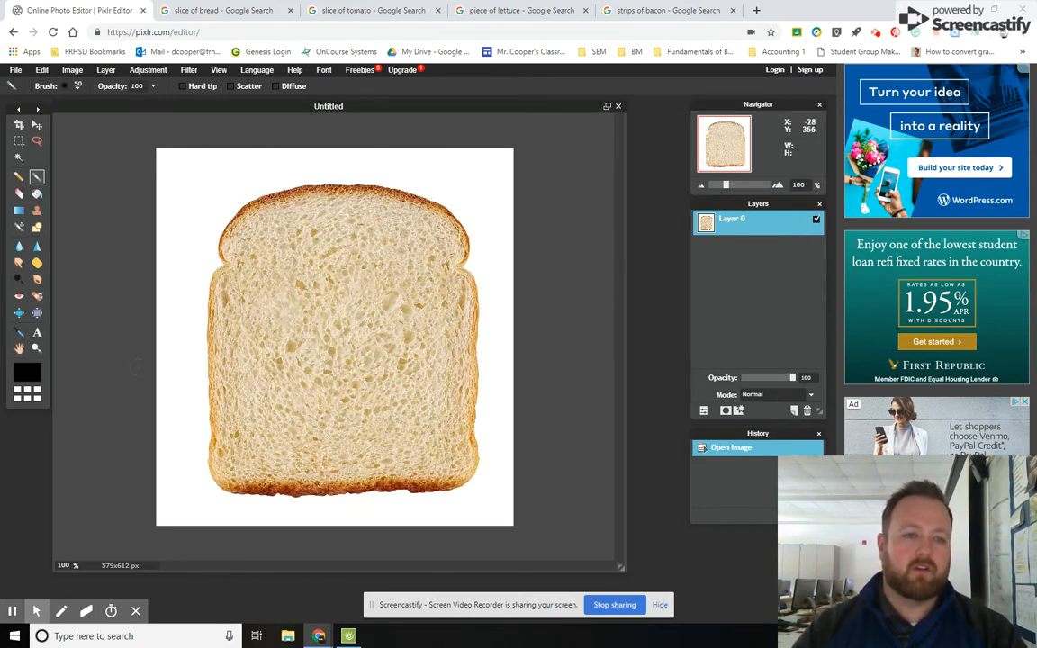
# Select the white area around the bread with the Wand tool, clear it to transparency and deselect
pyautogui.click(19, 158)
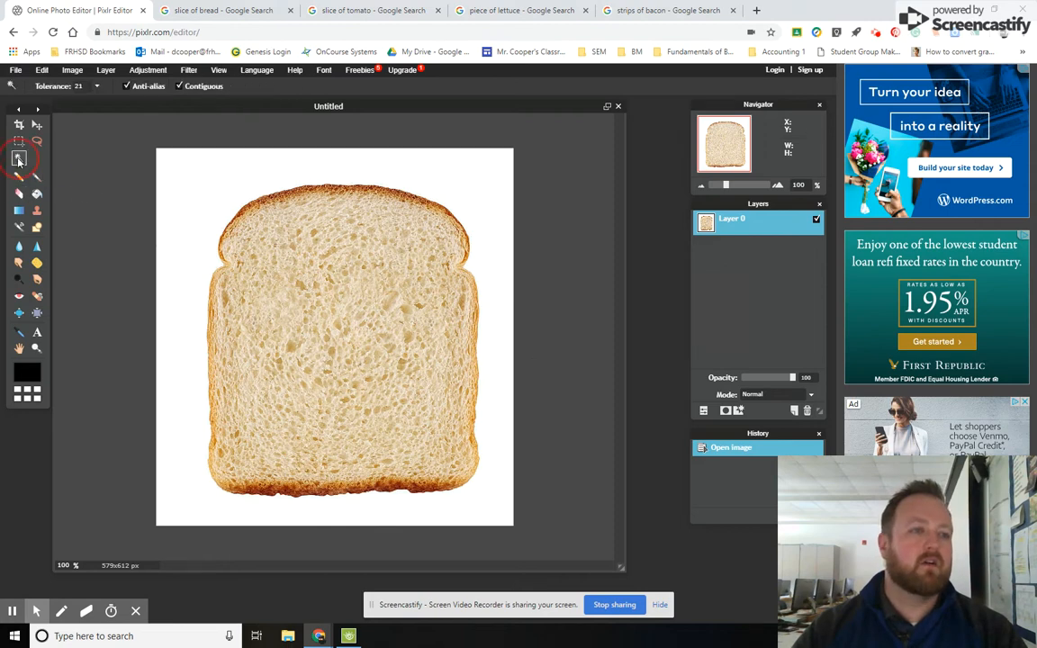
pyautogui.click(202, 191)
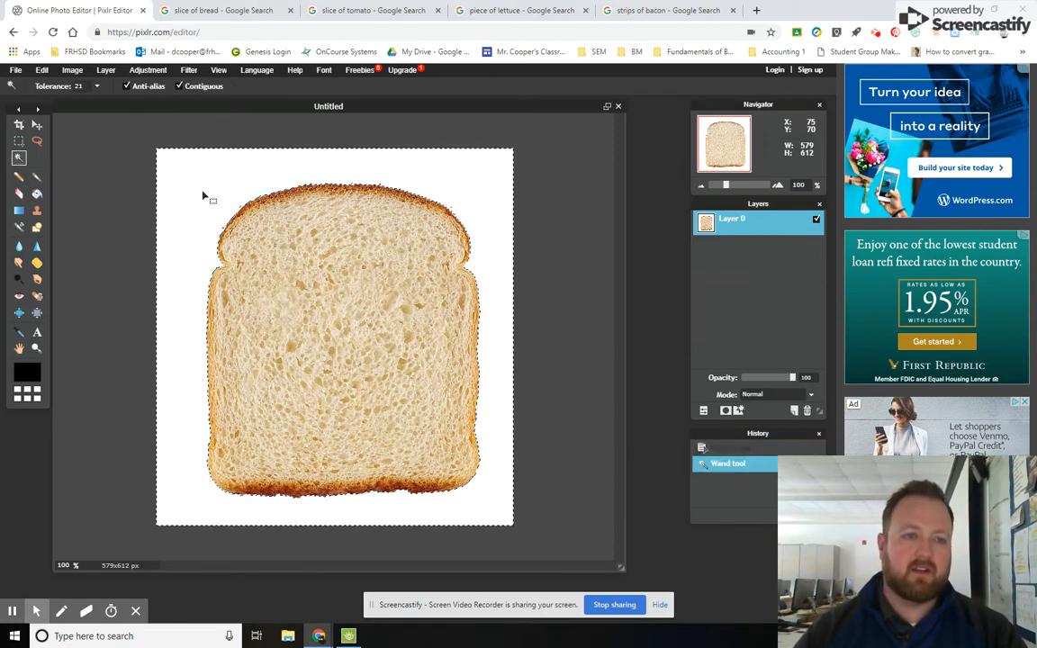
pyautogui.press('Delete')
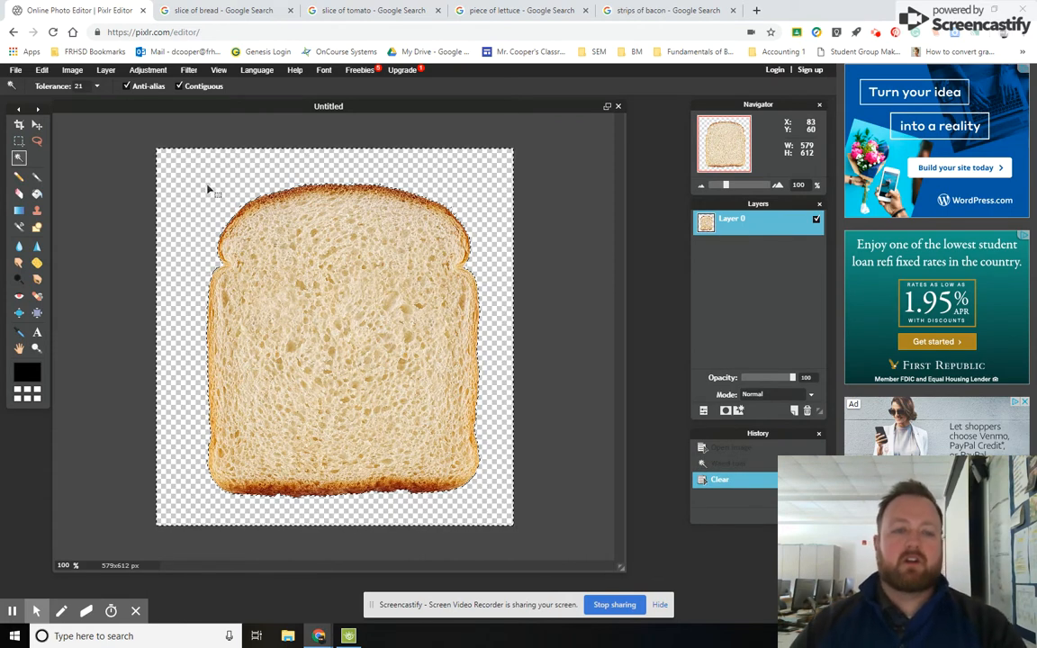
pyautogui.hotkey('ctrl', 'd')
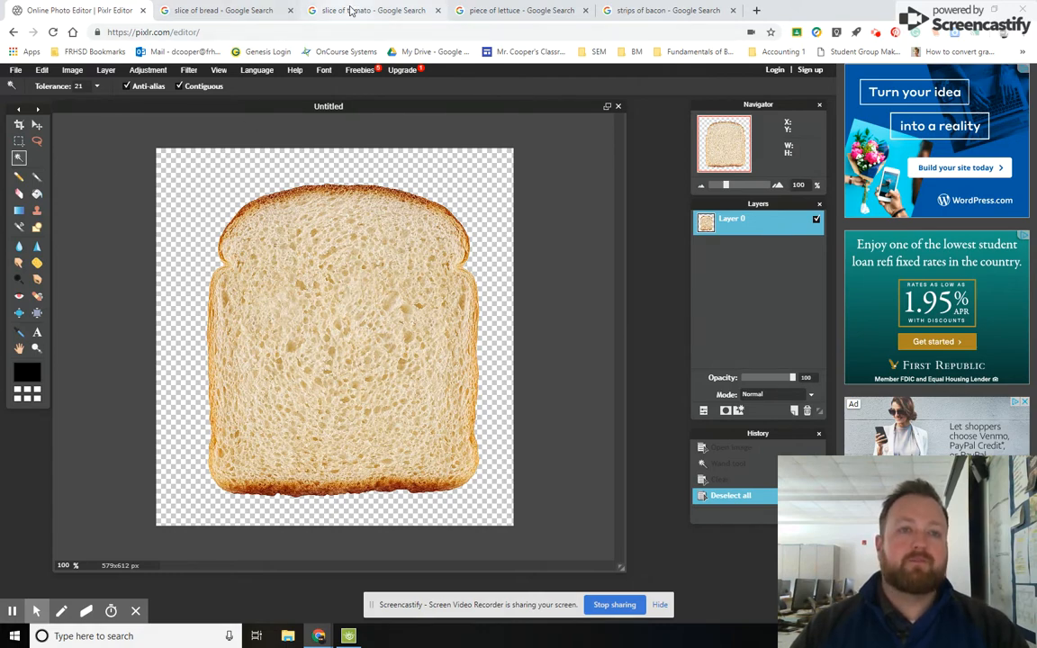
# Open the slice of tomato image from the Google results in its own browser tab and copy its full URL
pyautogui.click(351, 11)
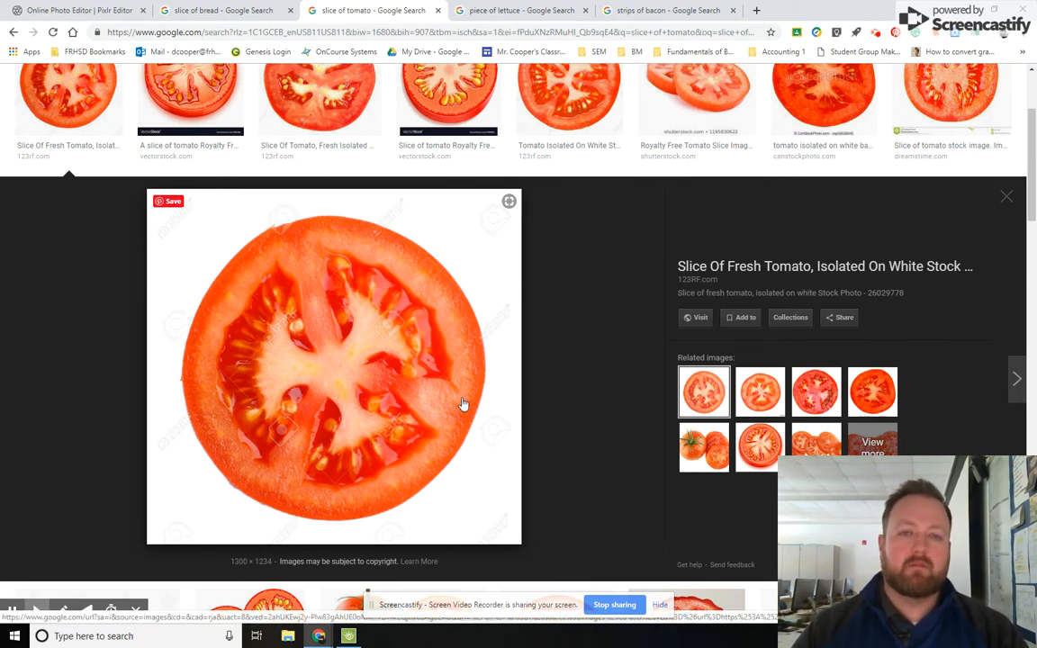
pyautogui.rightClick(365, 357)
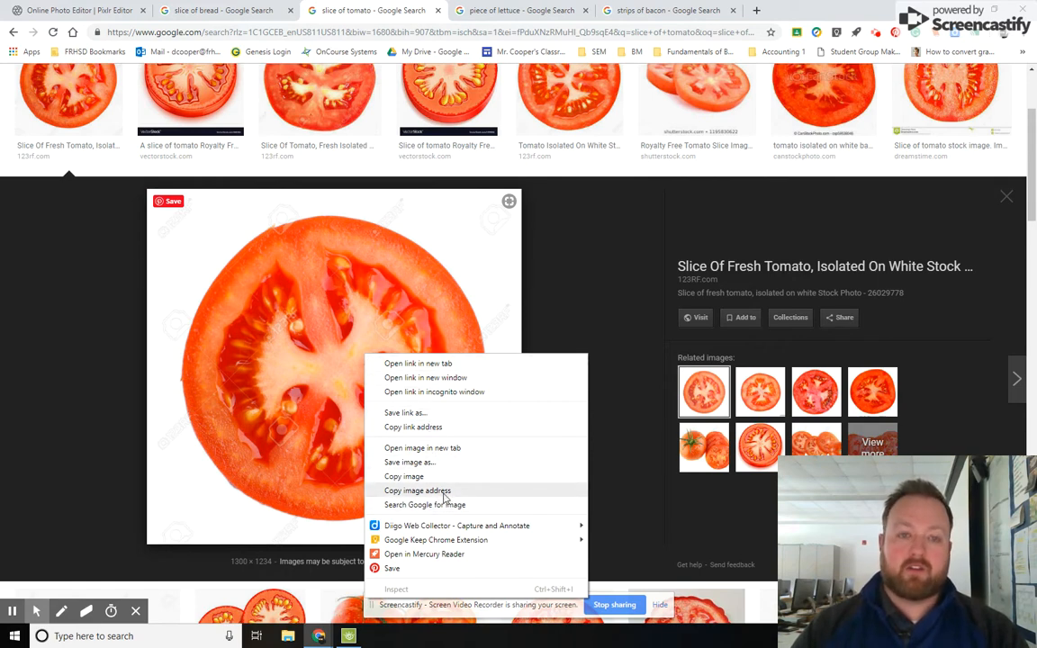
pyautogui.click(440, 453)
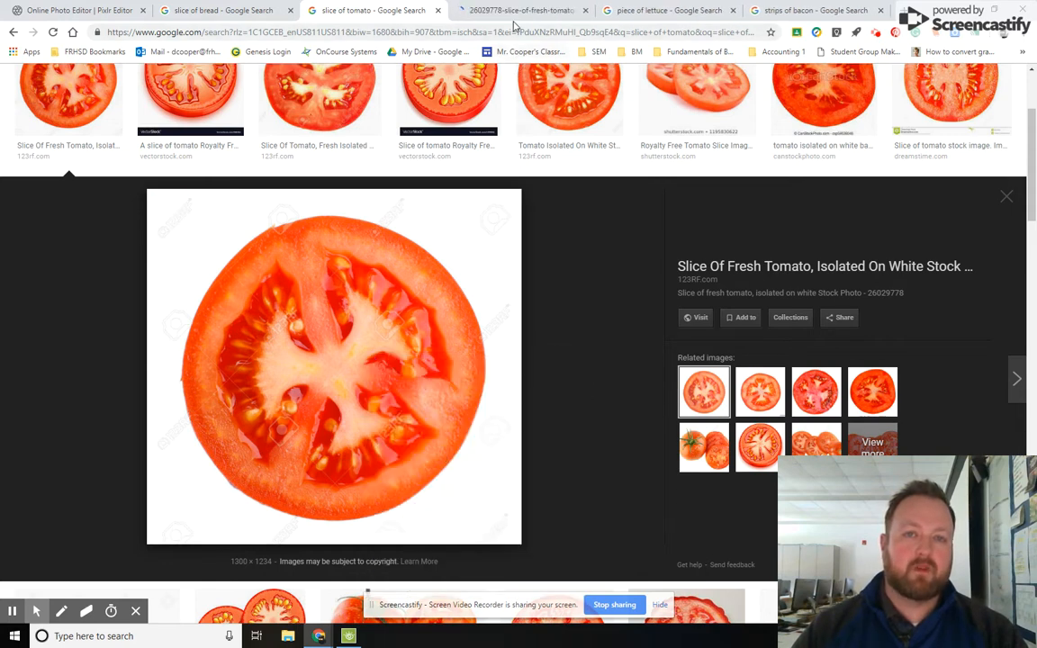
pyautogui.click(517, 11)
pyautogui.click(478, 34)
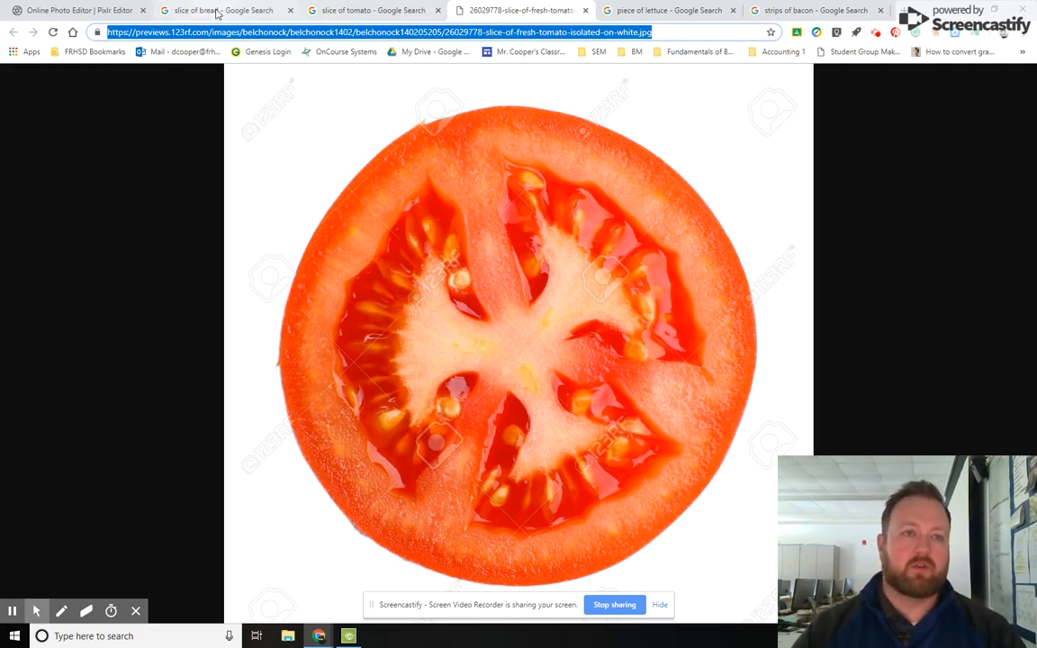
# Return to Pixlr and add the tomato image above the bread as a new layer from the copied URL
pyautogui.click(119, 9)
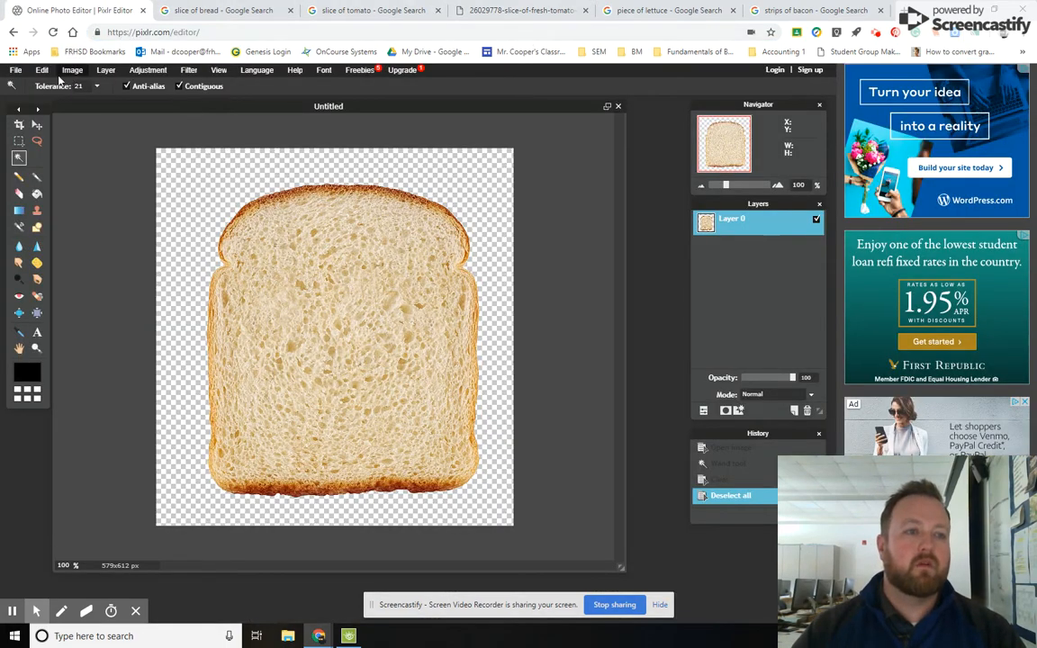
pyautogui.click(11, 71)
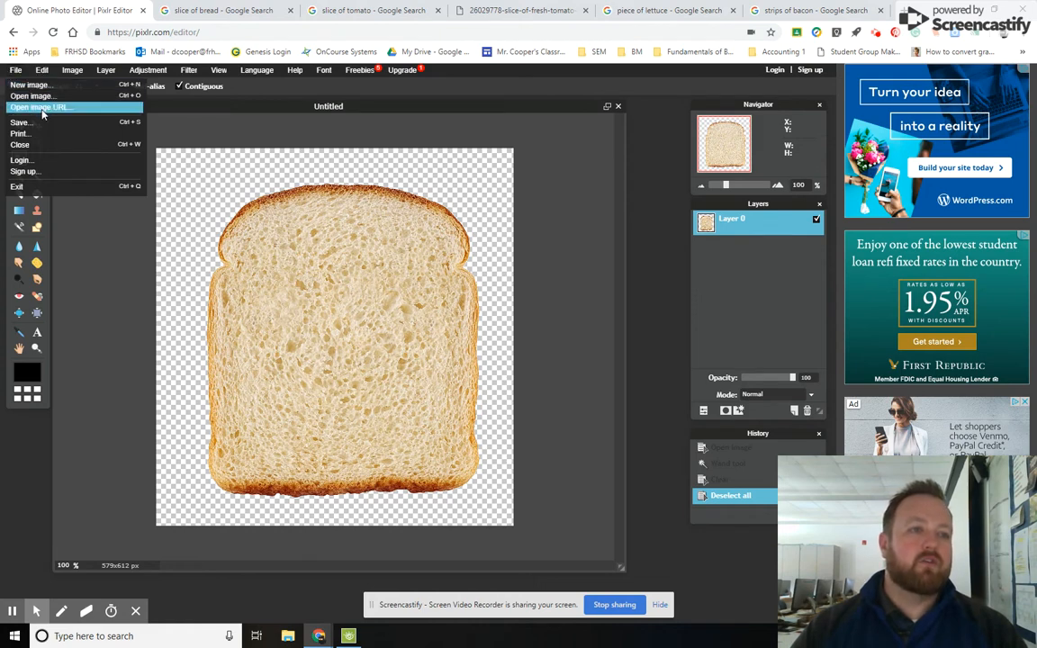
pyautogui.moveTo(107, 72)
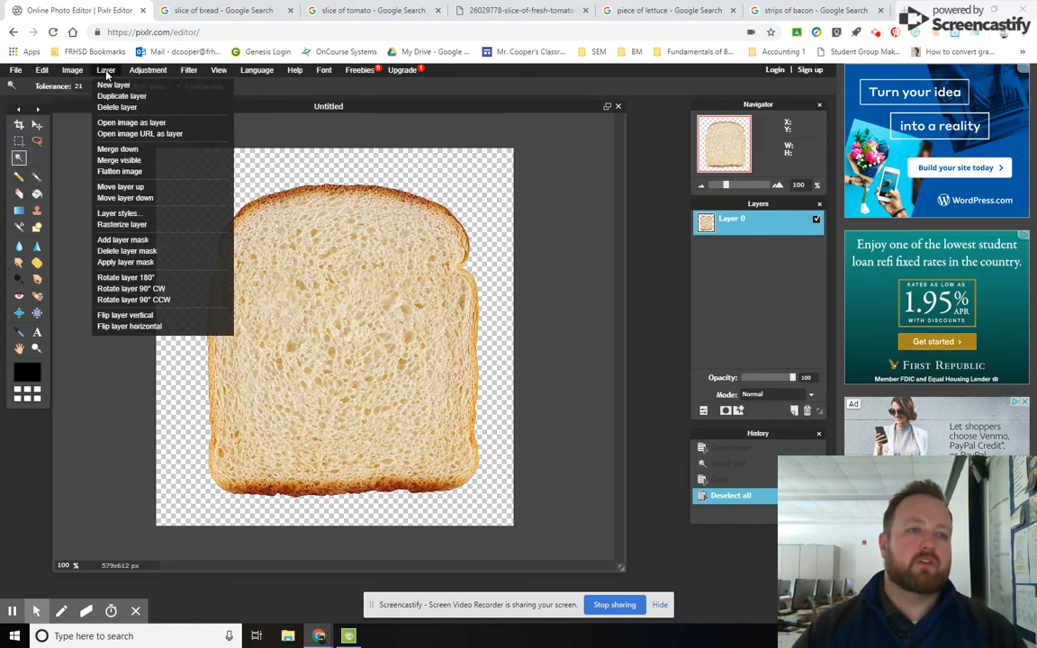
pyautogui.click(115, 135)
pyautogui.hotkey('ctrl', 'v')
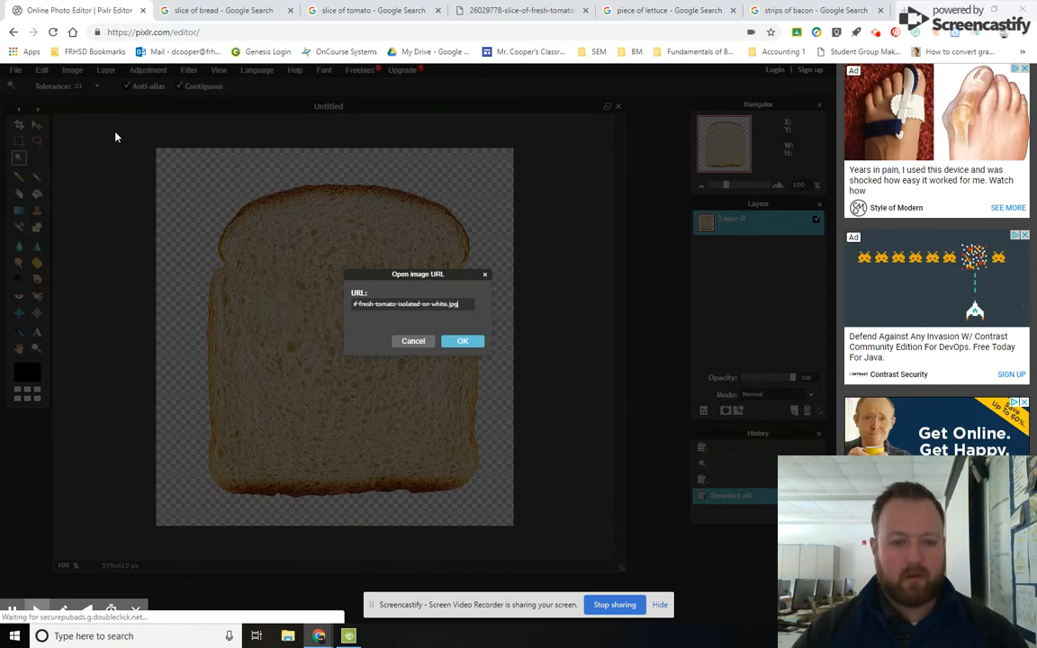
pyautogui.click(465, 344)
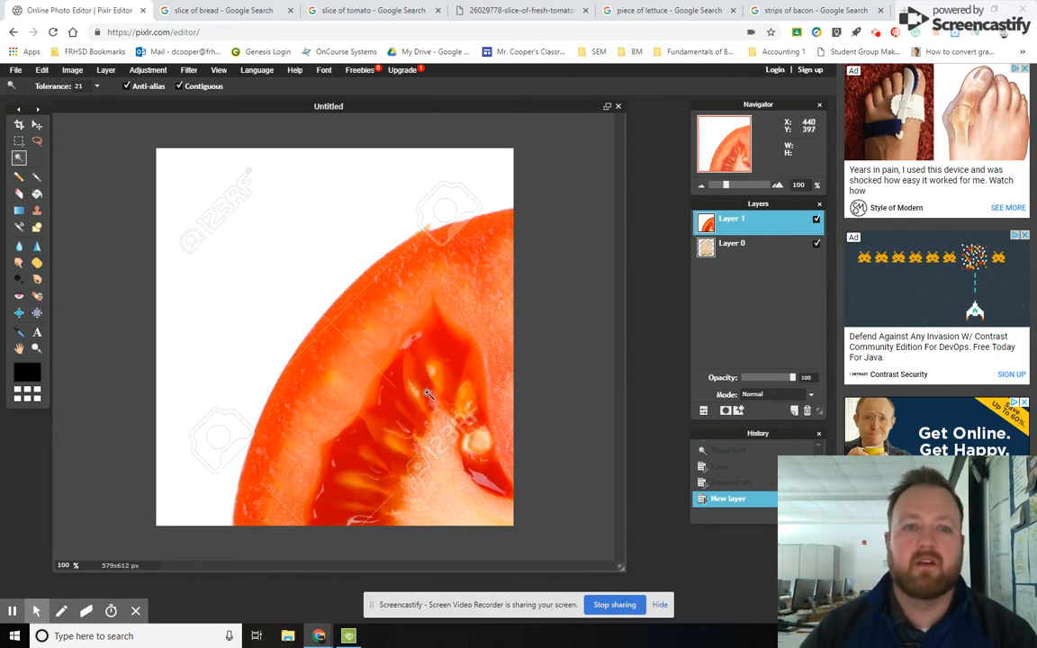
# Shrink the tomato layer with Free transform until the whole slice fits on the bread, and place it over the bread's upper left part
pyautogui.click(37, 125)
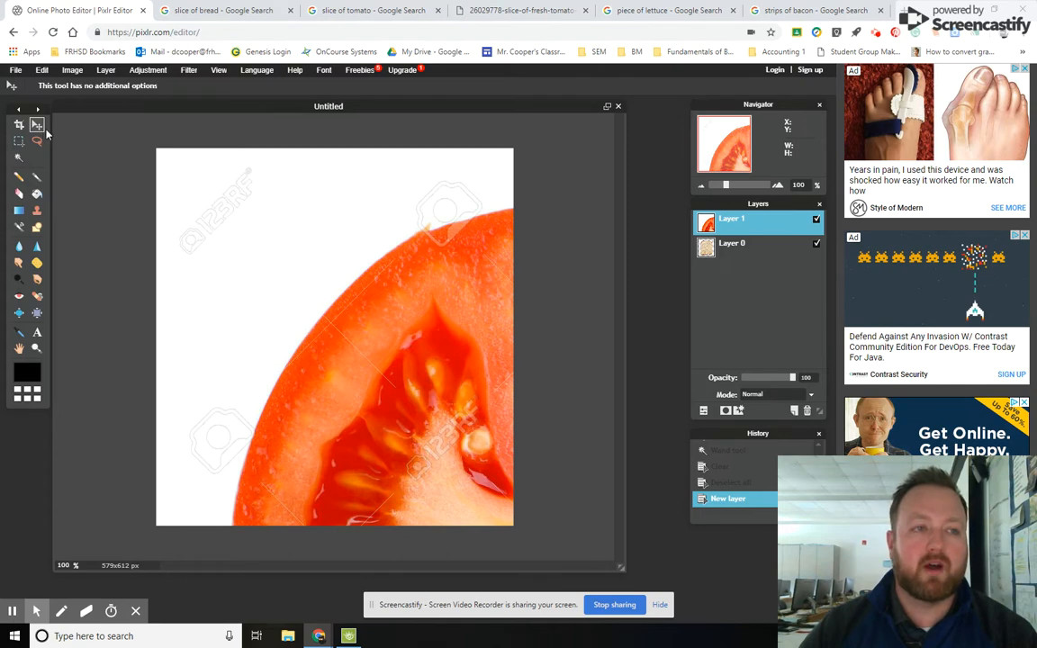
pyautogui.click(44, 70)
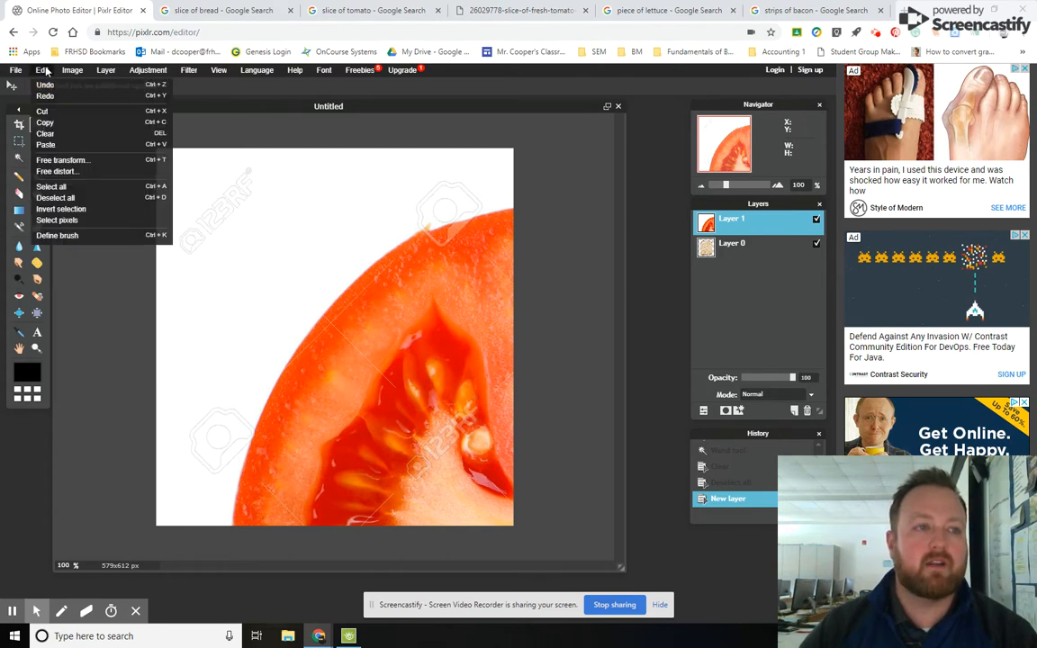
pyautogui.click(134, 165)
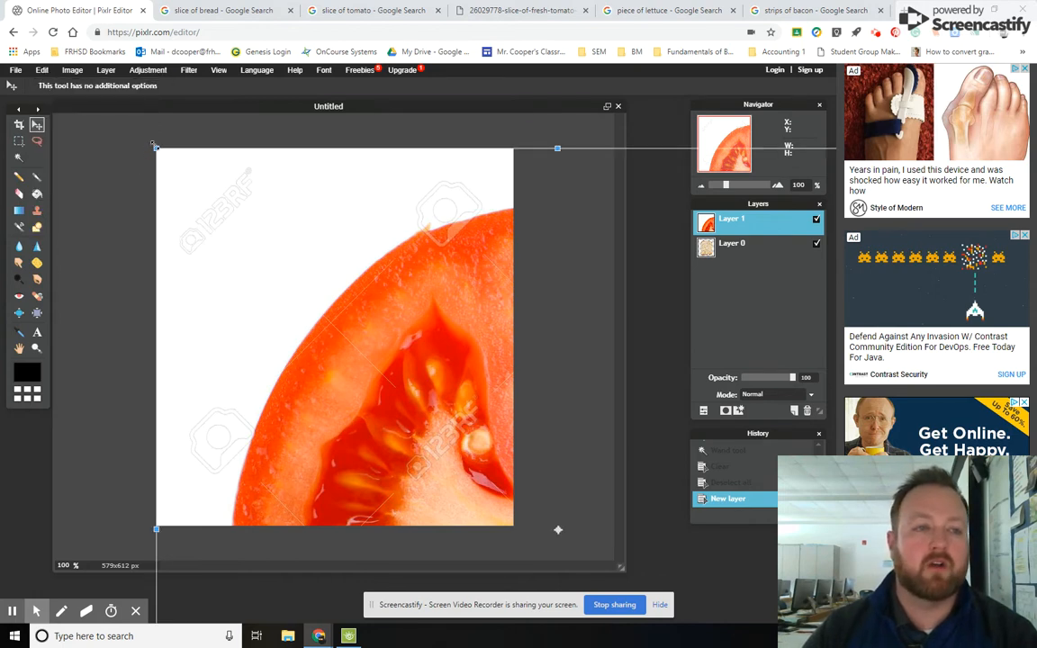
pyautogui.moveTo(156, 146); pyautogui.dragTo(260, 238)
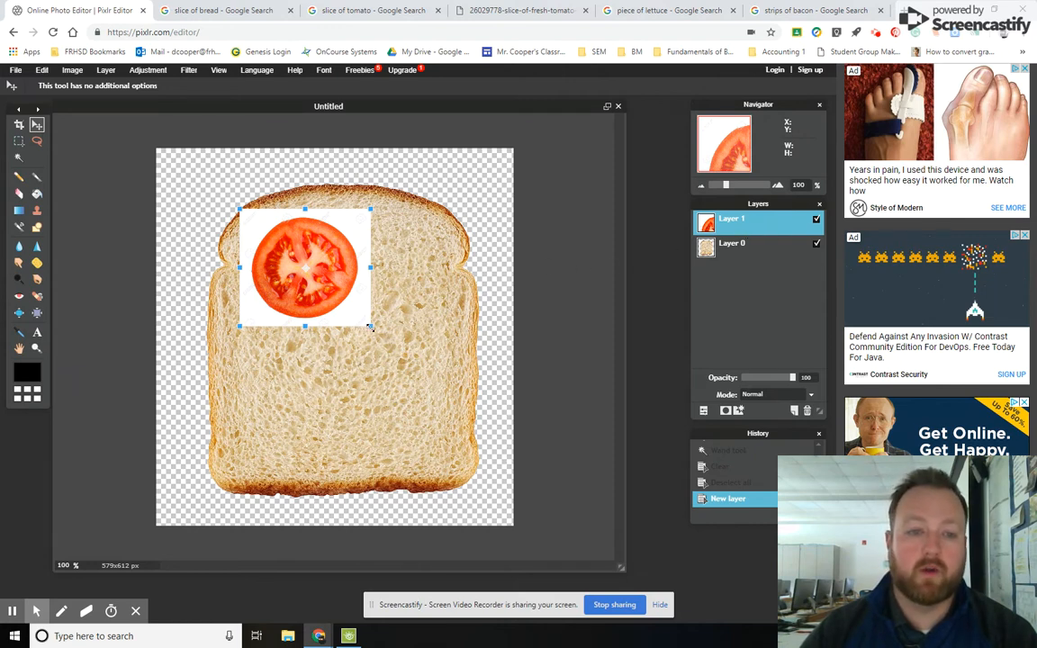
pyautogui.moveTo(372, 328); pyautogui.dragTo(415, 372)
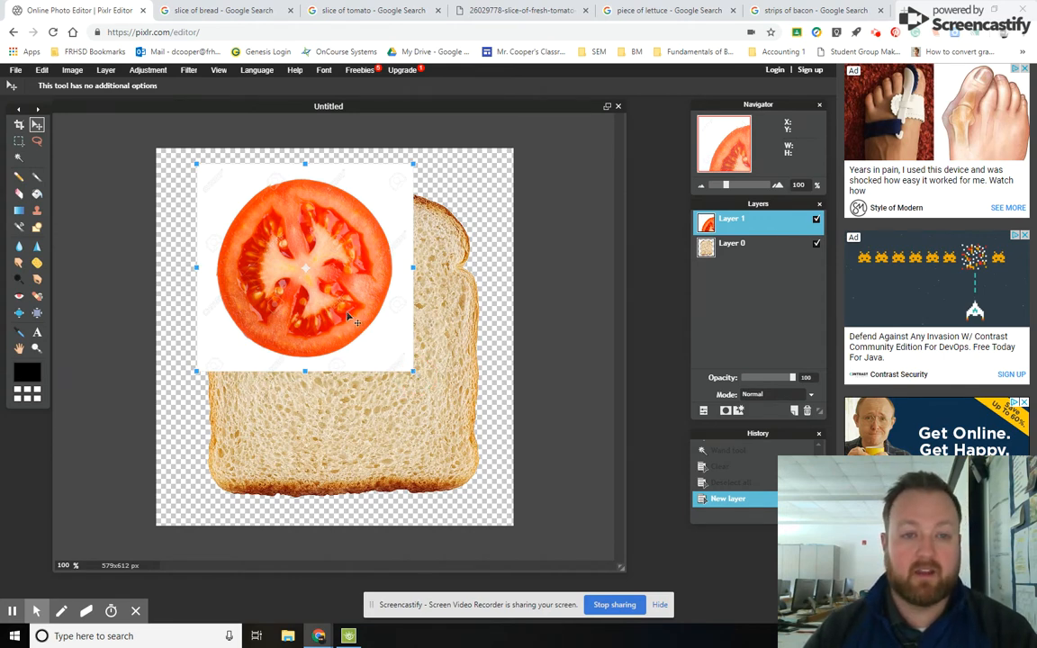
pyautogui.press('Return')
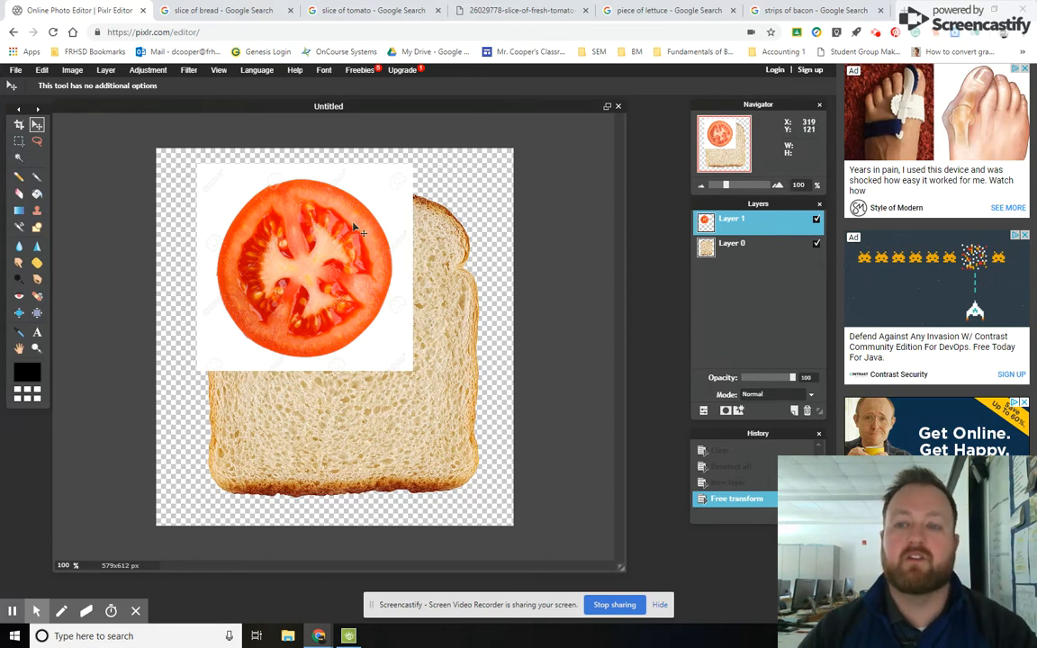
pyautogui.moveTo(326, 219); pyautogui.dragTo(335, 257)
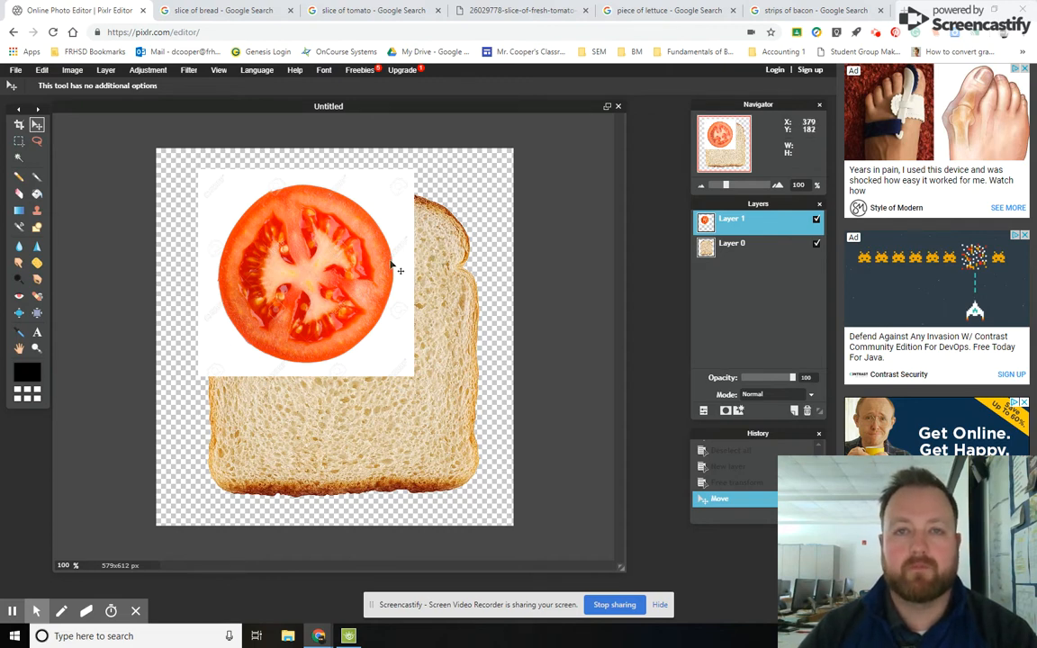
# Select the white area around the tomato slice with the Wand tool, clear it to transparency and deselect
pyautogui.click(19, 158)
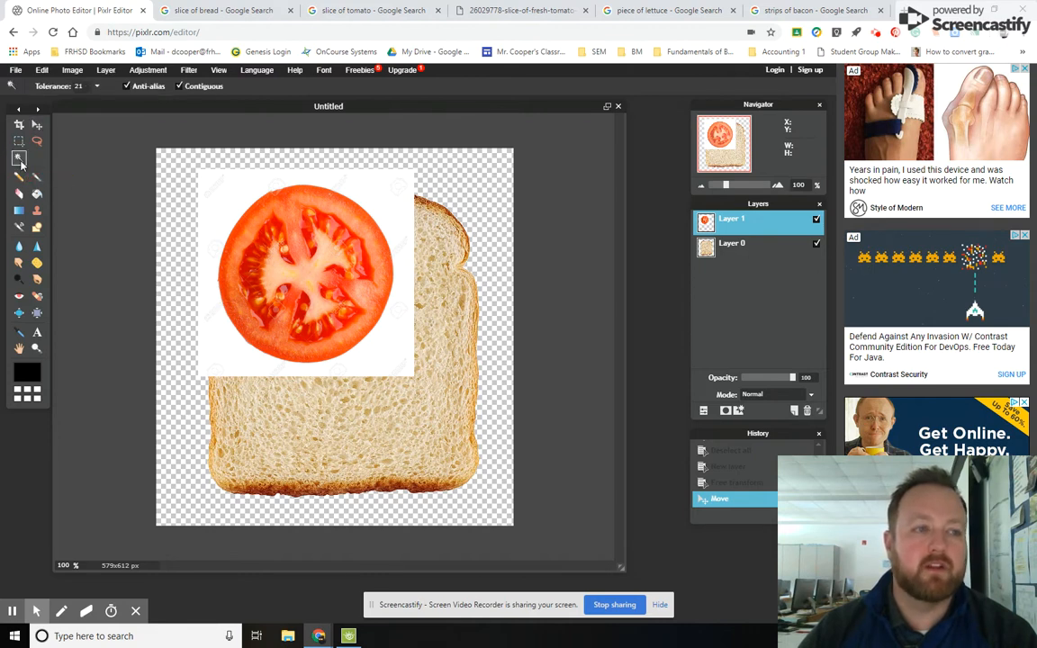
pyautogui.click(374, 194)
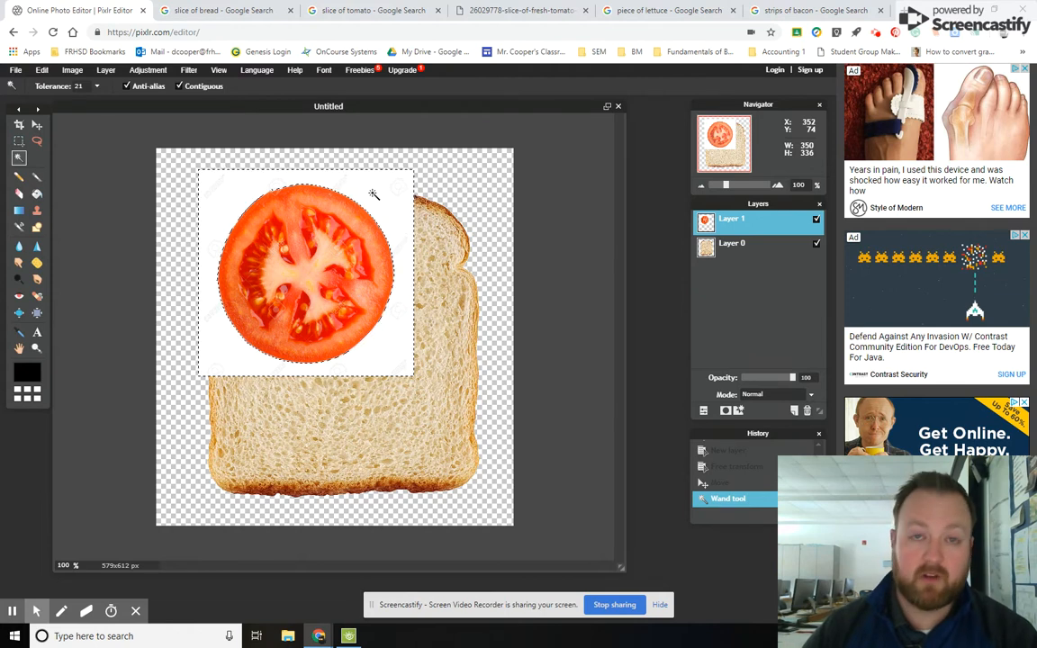
pyautogui.press('Delete')
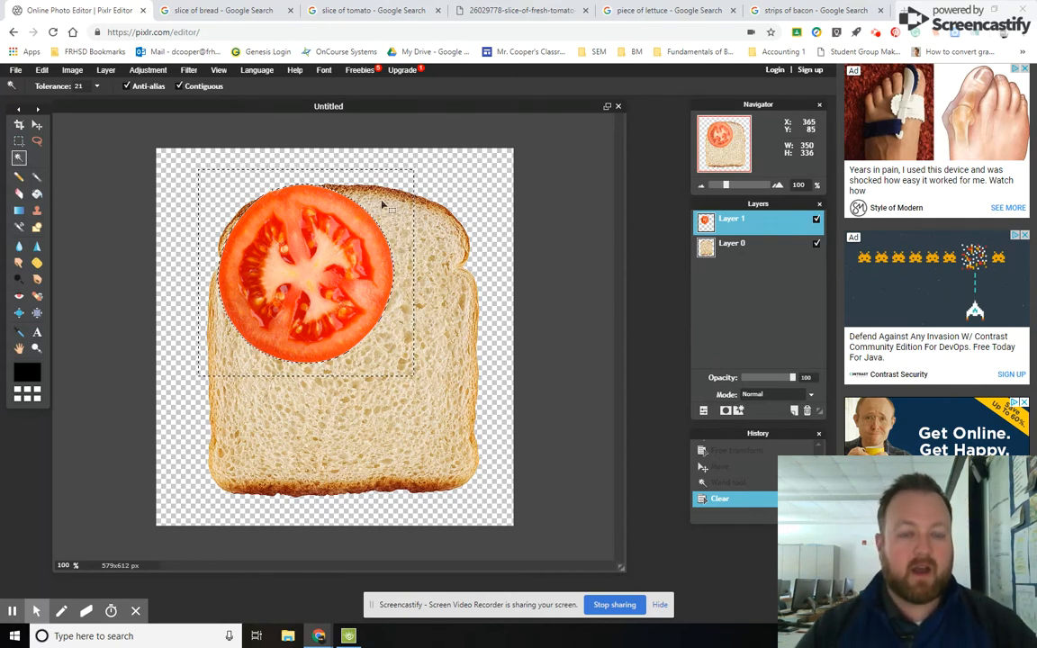
pyautogui.click(560, 212)
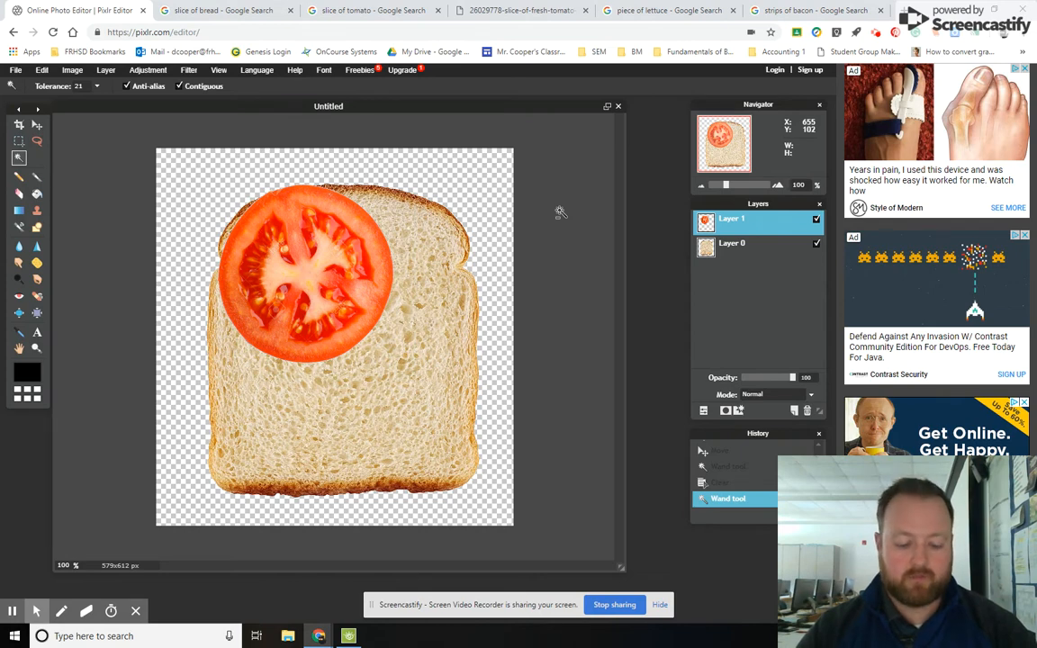
pyautogui.hotkey('ctrl', 'z')
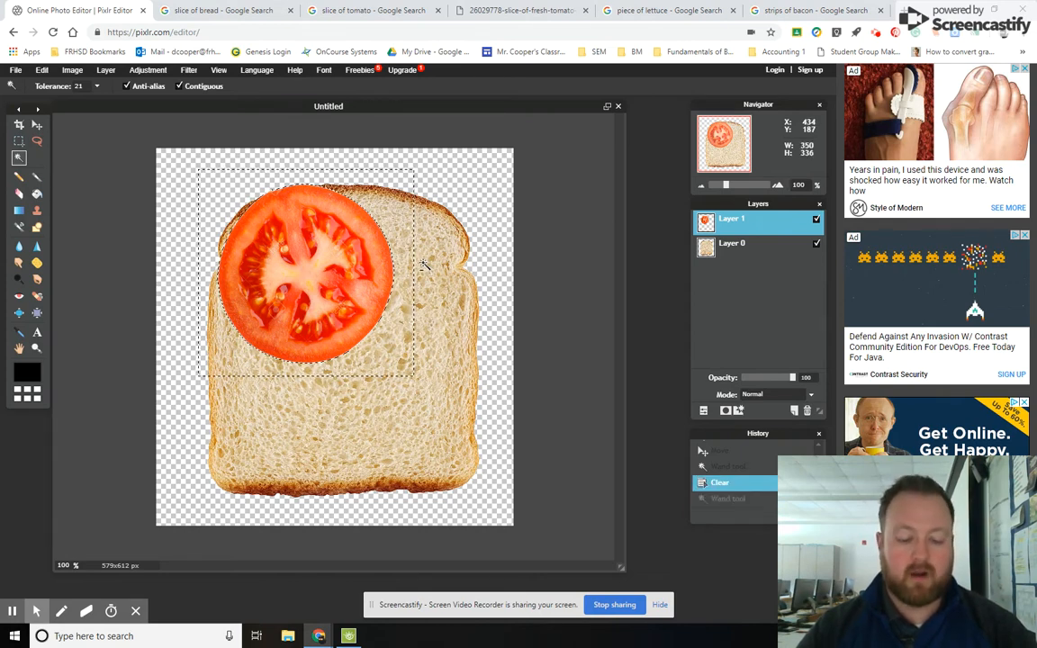
pyautogui.hotkey('ctrl', 'd')
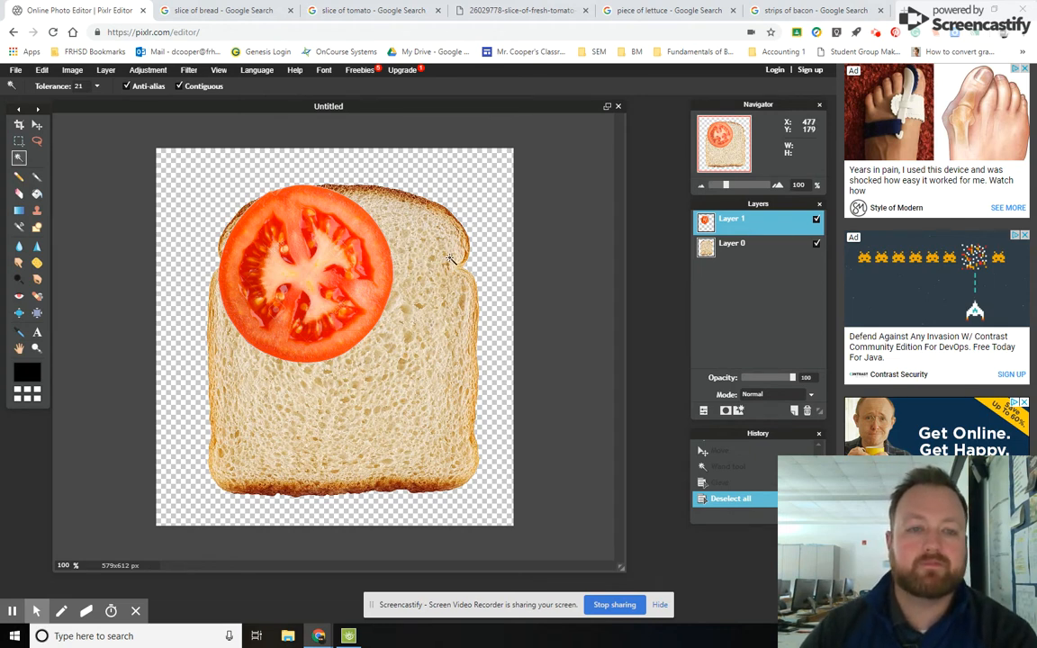
# Reposition the cut-out tomato slice with the Move tool over the bread's upper left part
pyautogui.click(37, 124)
pyautogui.moveTo(282, 246); pyautogui.dragTo(251, 279)
pyautogui.moveTo(457, 279); pyautogui.dragTo(483, 230)
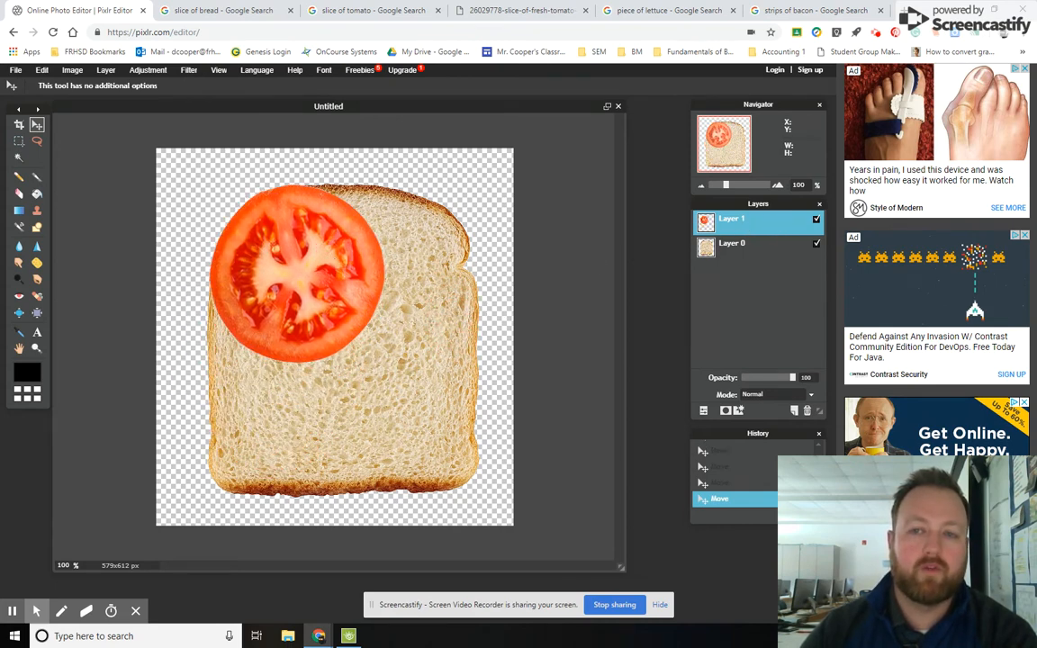
pyautogui.moveTo(336, 263)
pyautogui.mouseDown()
pyautogui.moveTo(354, 234)
pyautogui.moveTo(343, 261)
pyautogui.mouseUp()
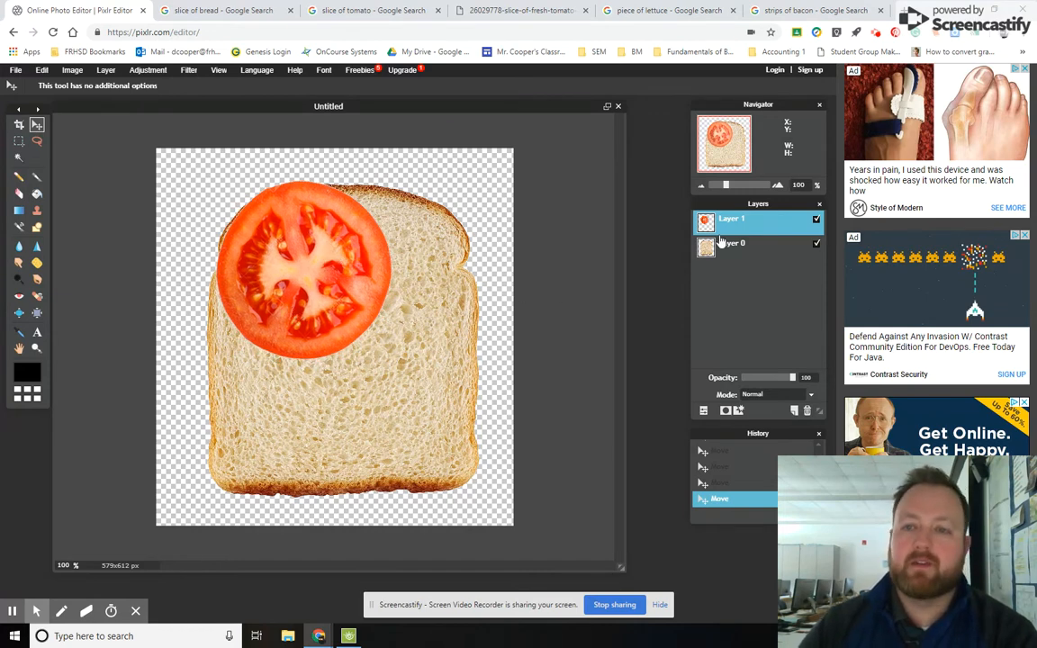
# Duplicate the tomato layer three times and arrange the copies over the bread's upper right, lower right and lower left parts
pyautogui.rightClick(771, 224)
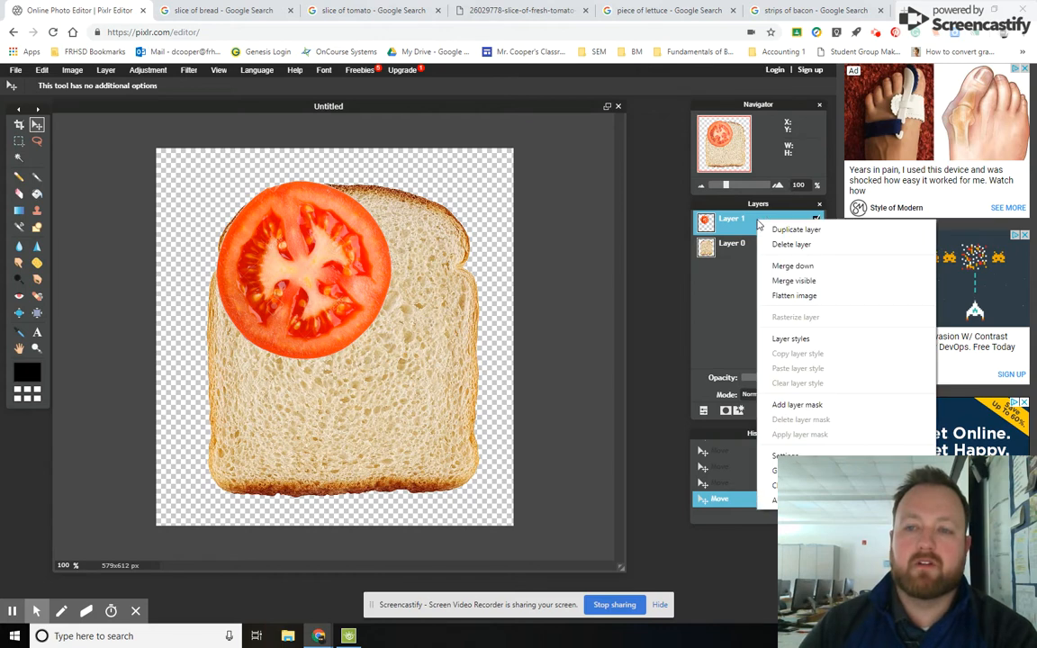
pyautogui.click(833, 232)
pyautogui.moveTo(301, 262); pyautogui.dragTo(400, 268)
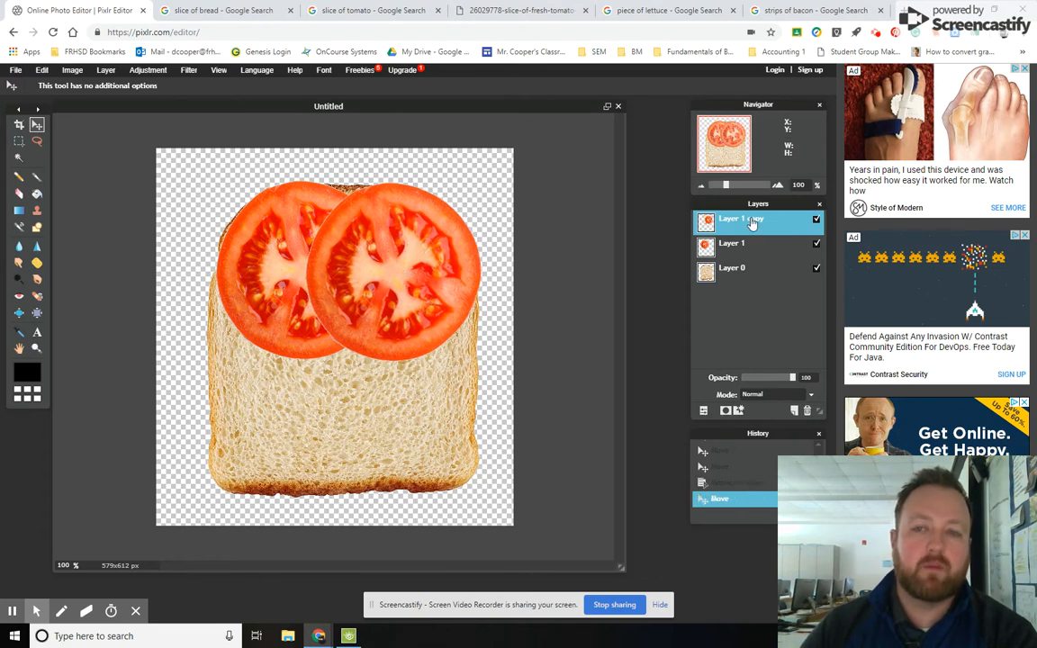
pyautogui.rightClick(782, 224)
pyautogui.click(770, 229)
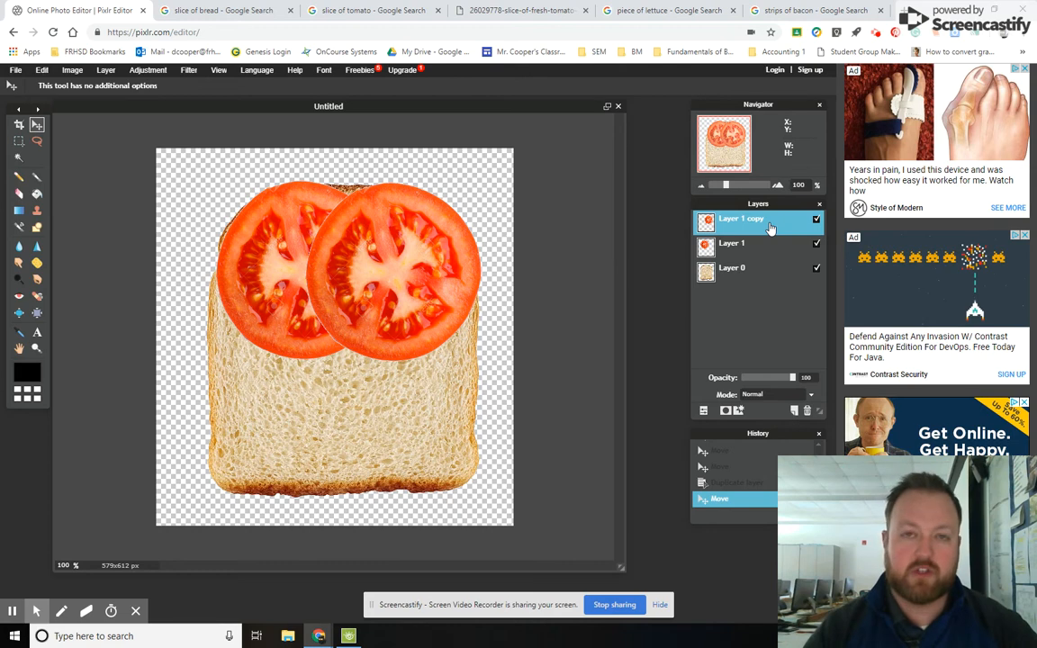
pyautogui.hotkey('ctrl', 'j')
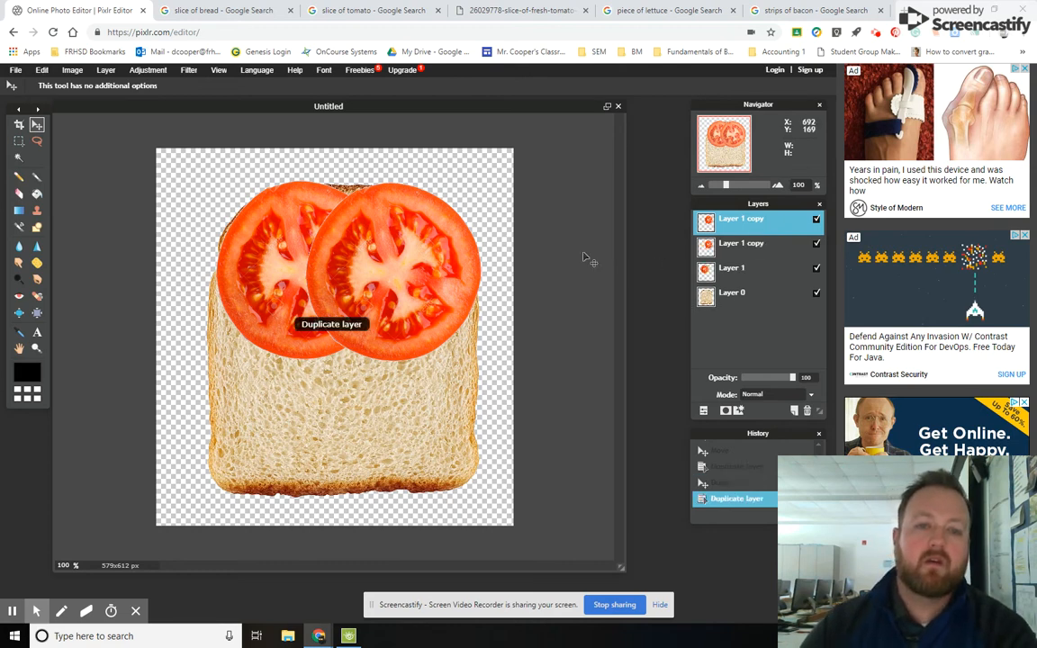
pyautogui.moveTo(433, 282); pyautogui.dragTo(433, 385)
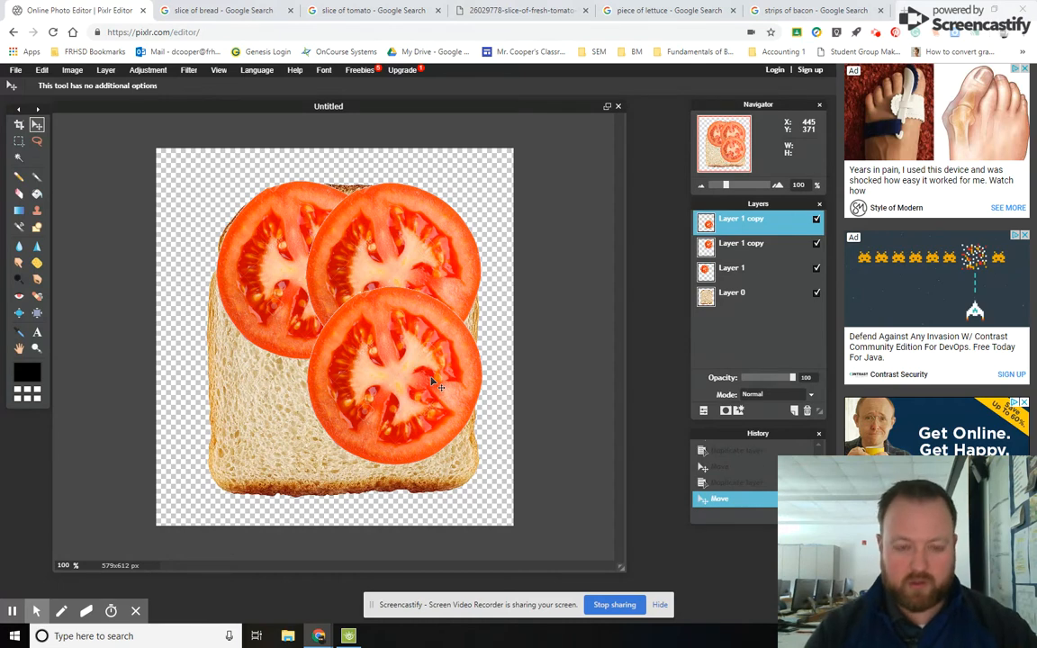
pyautogui.hotkey('ctrl', 'j')
pyautogui.moveTo(430, 383); pyautogui.dragTo(335, 399)
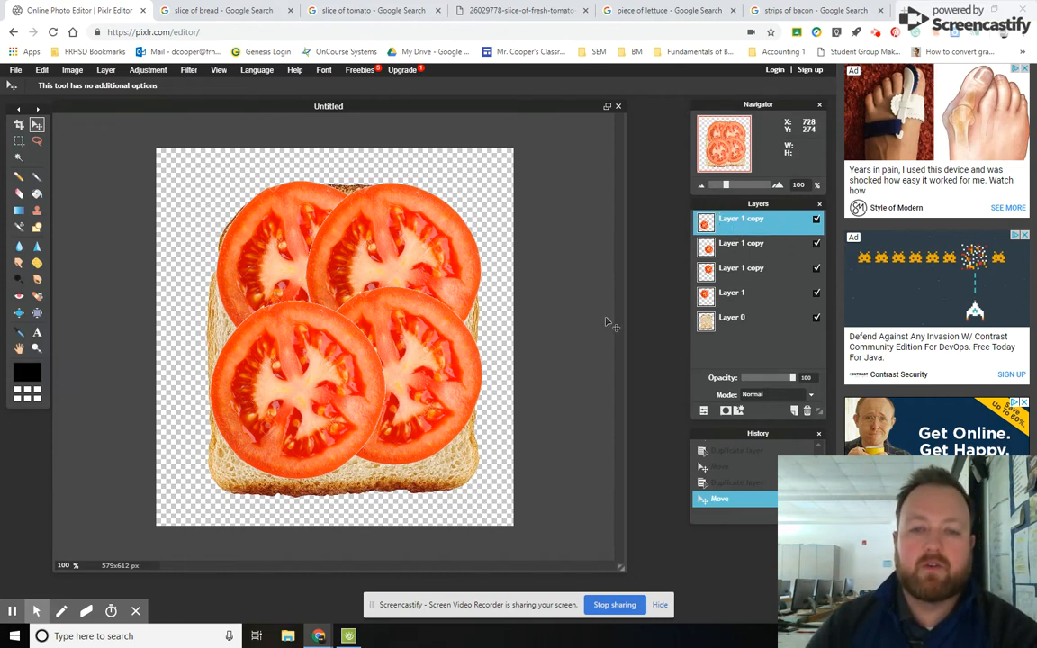
pyautogui.moveTo(430, 326)
pyautogui.mouseDown()
pyautogui.moveTo(440, 311)
pyautogui.moveTo(448, 317)
pyautogui.moveTo(432, 330)
pyautogui.mouseUp()
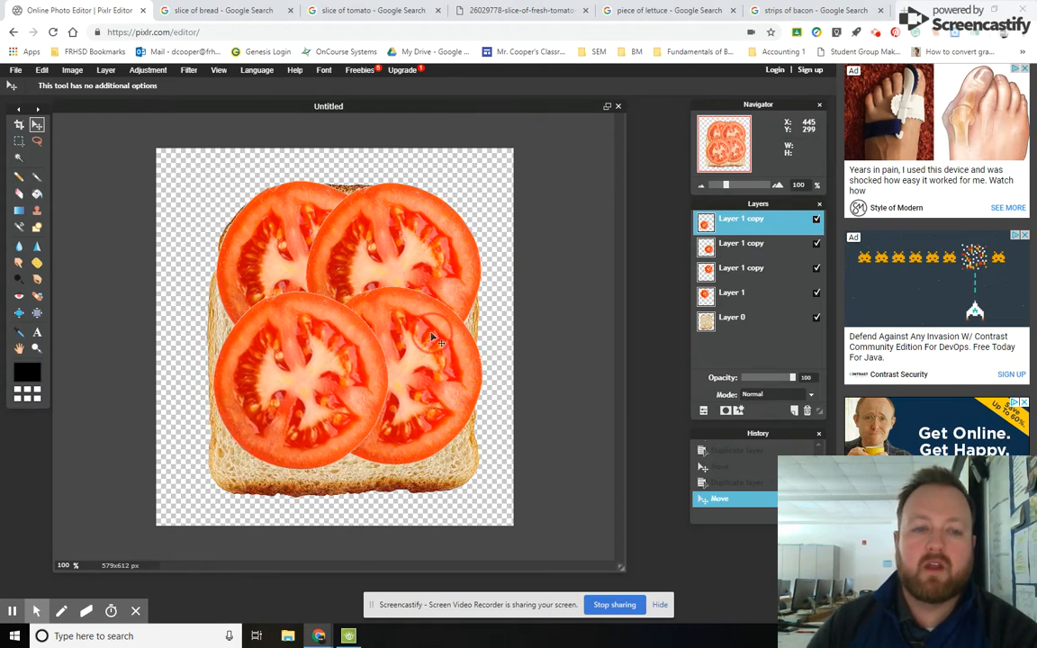
# Merge the four tomato layers down into one layer above the bread and position it so the slices sit centred on the bread
pyautogui.rightClick(806, 219)
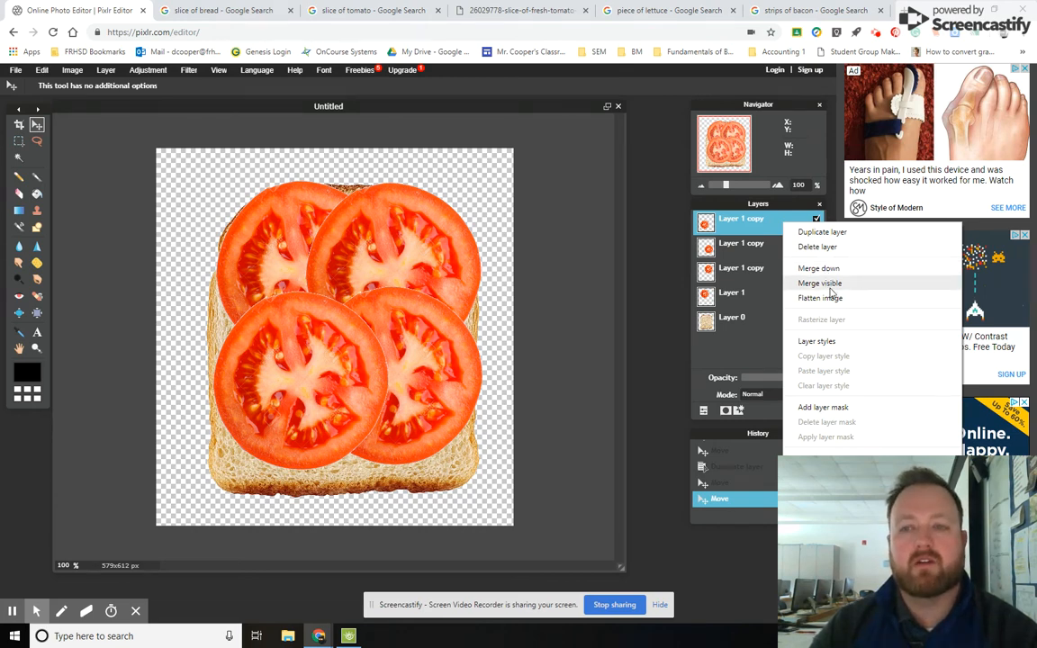
pyautogui.click(826, 270)
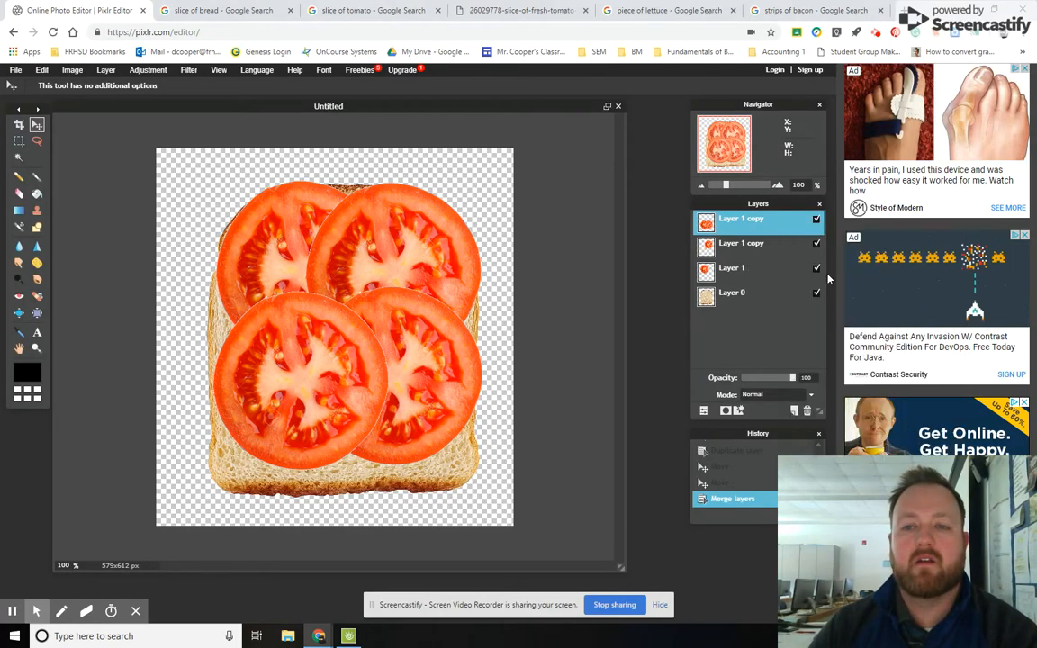
pyautogui.moveTo(385, 347)
pyautogui.mouseDown()
pyautogui.moveTo(347, 312)
pyautogui.moveTo(360, 279)
pyautogui.moveTo(385, 348)
pyautogui.mouseUp()
pyautogui.rightClick(782, 227)
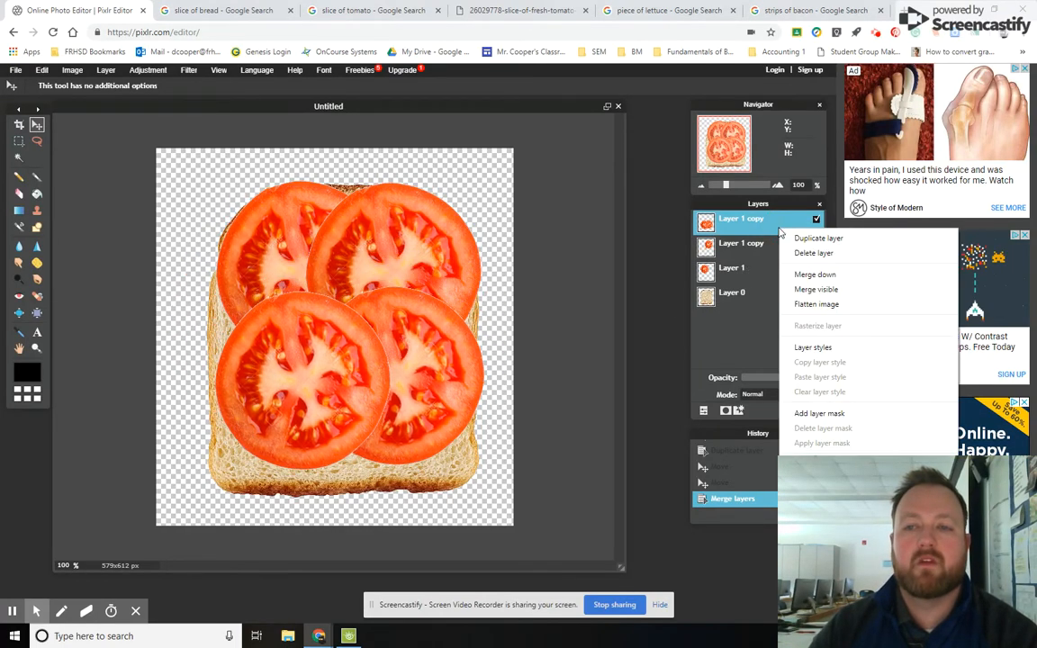
pyautogui.click(811, 275)
pyautogui.moveTo(265, 261); pyautogui.dragTo(359, 269)
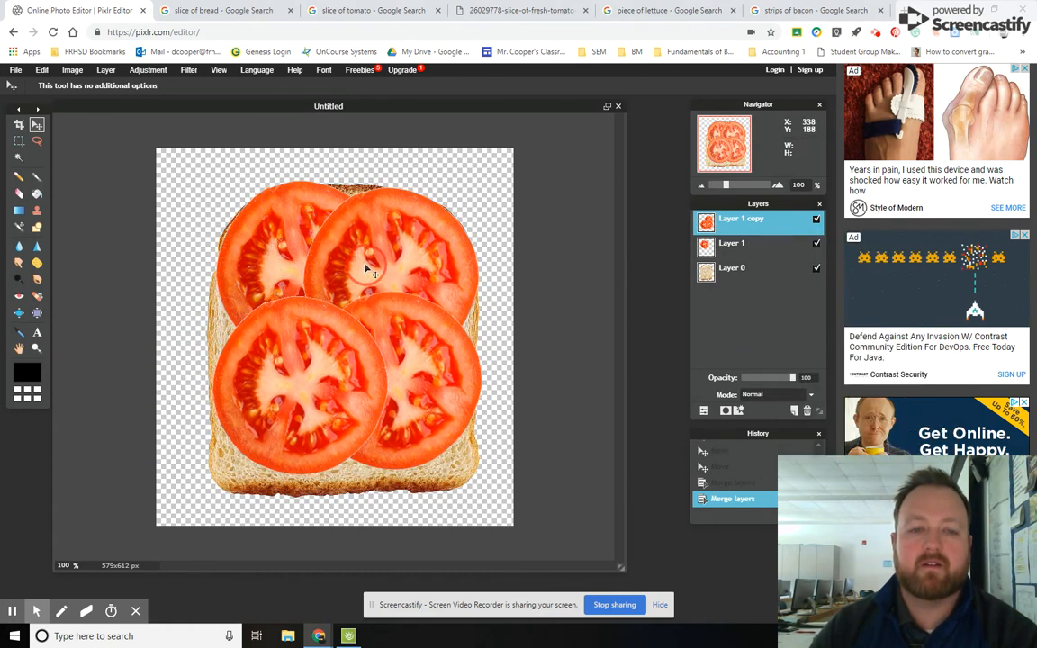
pyautogui.rightClick(752, 229)
pyautogui.click(784, 273)
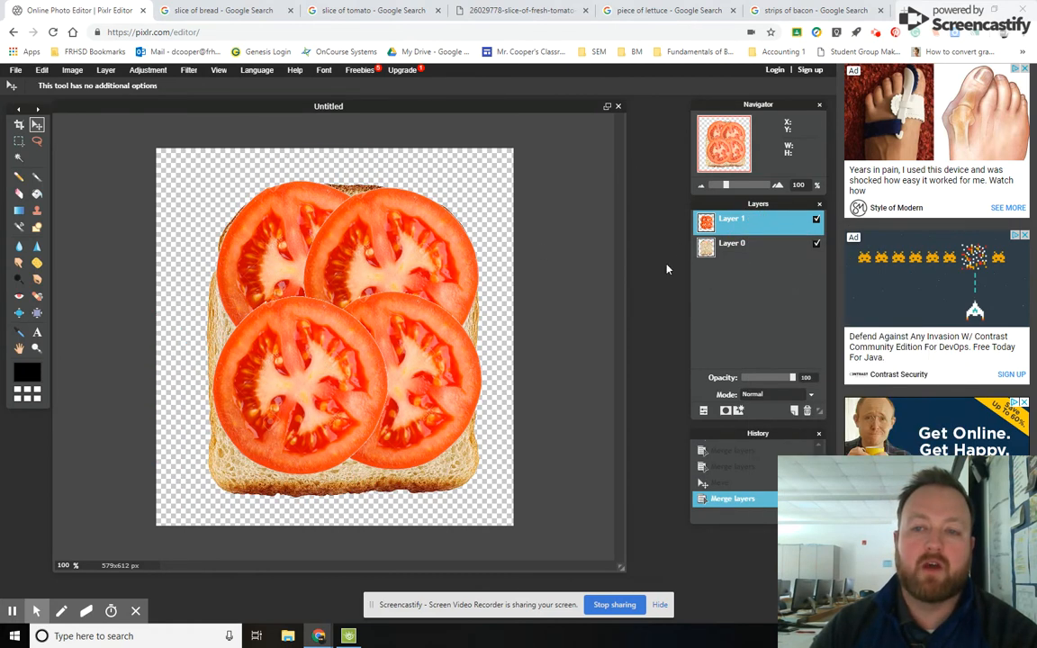
pyautogui.moveTo(387, 318)
pyautogui.mouseDown()
pyautogui.moveTo(341, 318)
pyautogui.moveTo(388, 284)
pyautogui.moveTo(389, 332)
pyautogui.mouseUp()
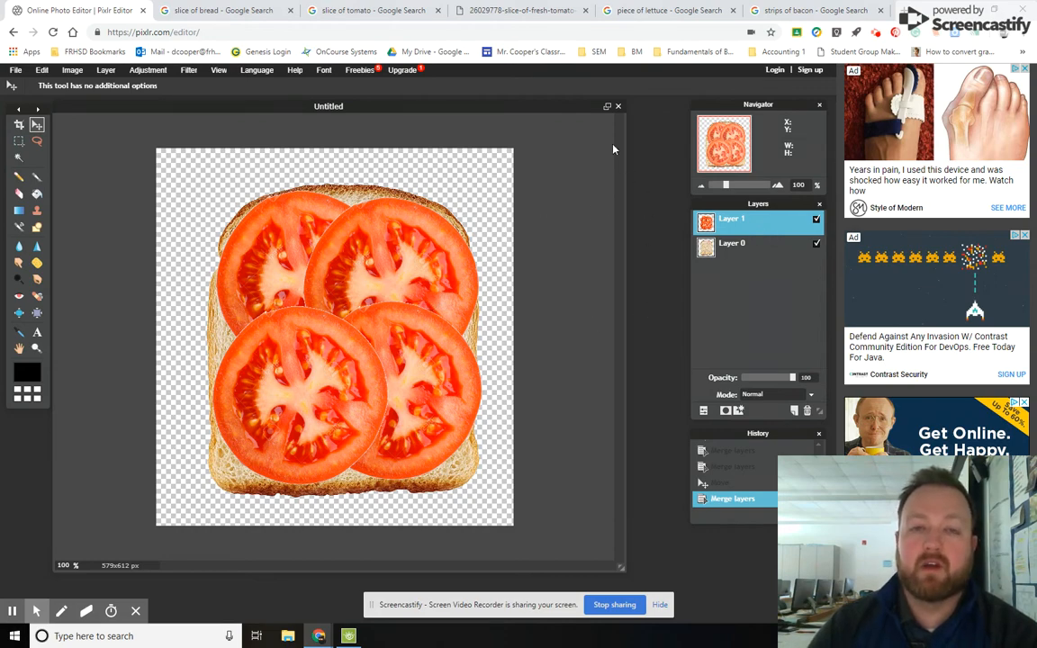
# Copy the image address of the Green Oak Leaf Lettuce picture from the piece of lettuce Google results
pyautogui.click(518, 11)
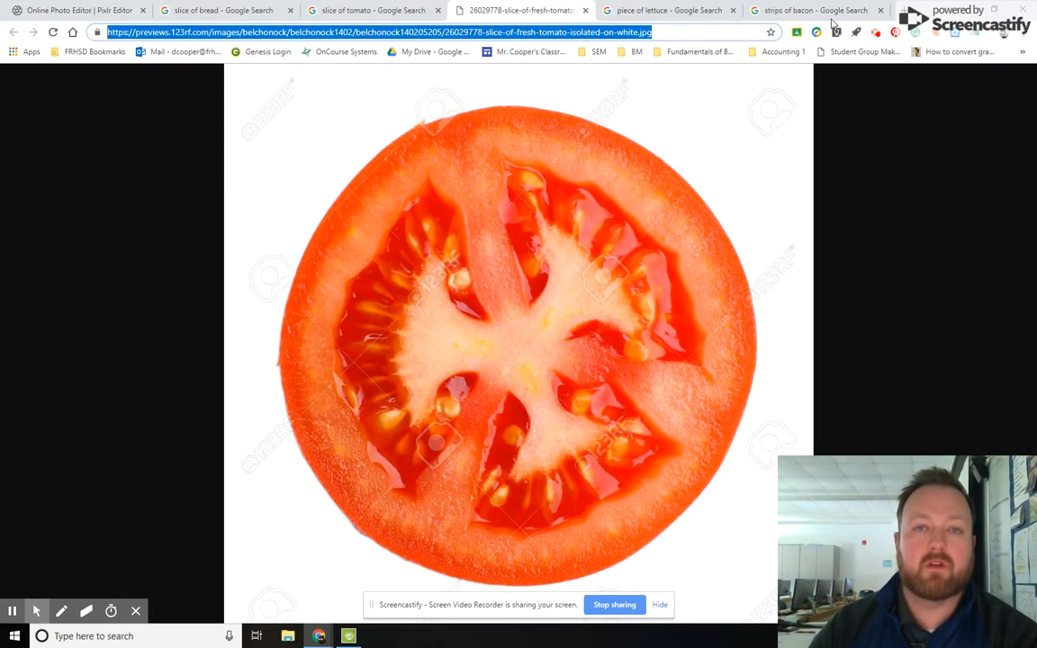
pyautogui.click(668, 12)
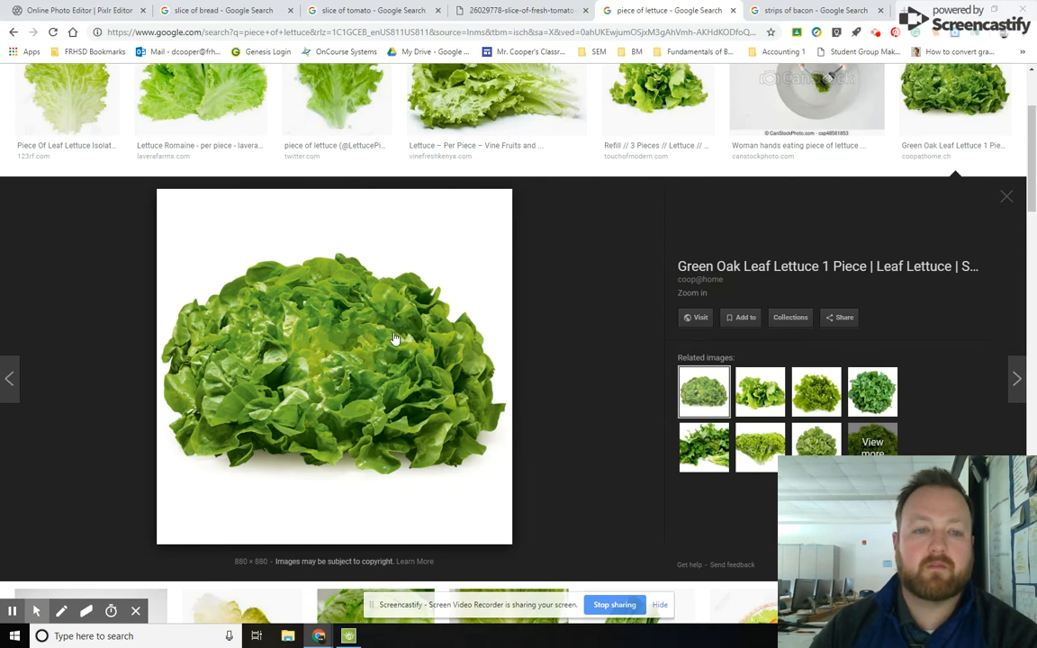
pyautogui.rightClick(317, 318)
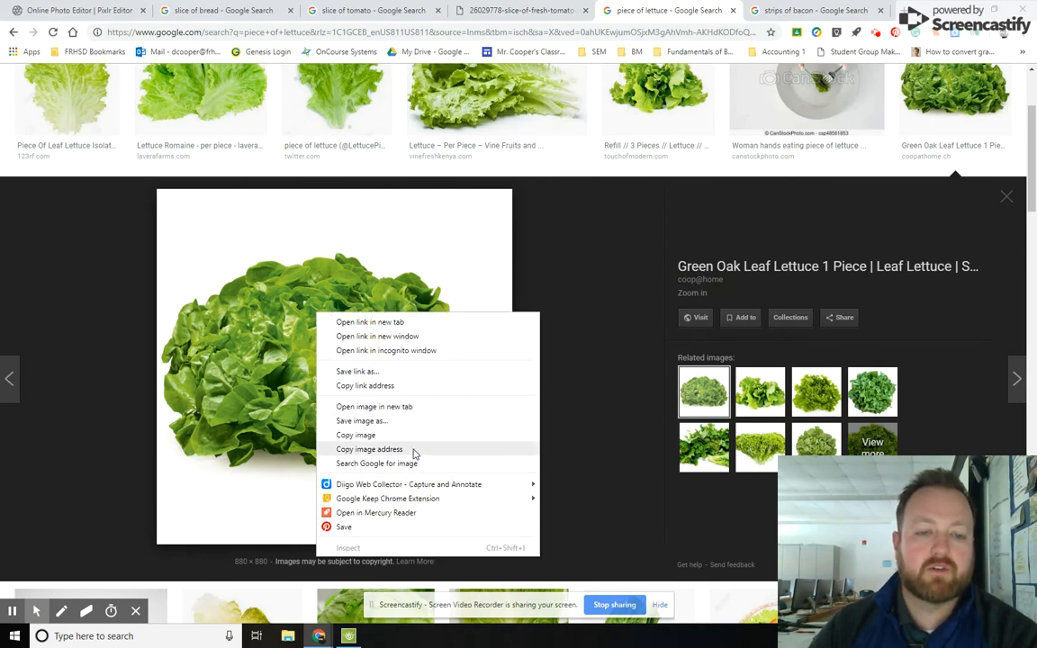
pyautogui.click(389, 435)
# Return to Pixlr and add the lettuce image above the tomatoes as a new layer from the copied URL
pyautogui.click(67, 9)
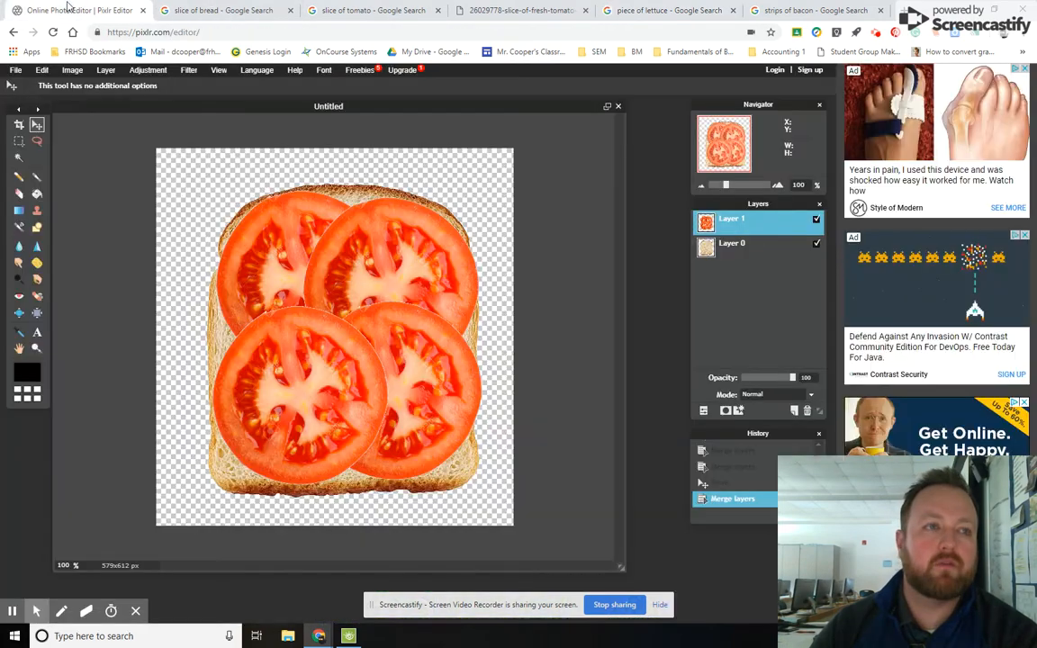
pyautogui.click(106, 70)
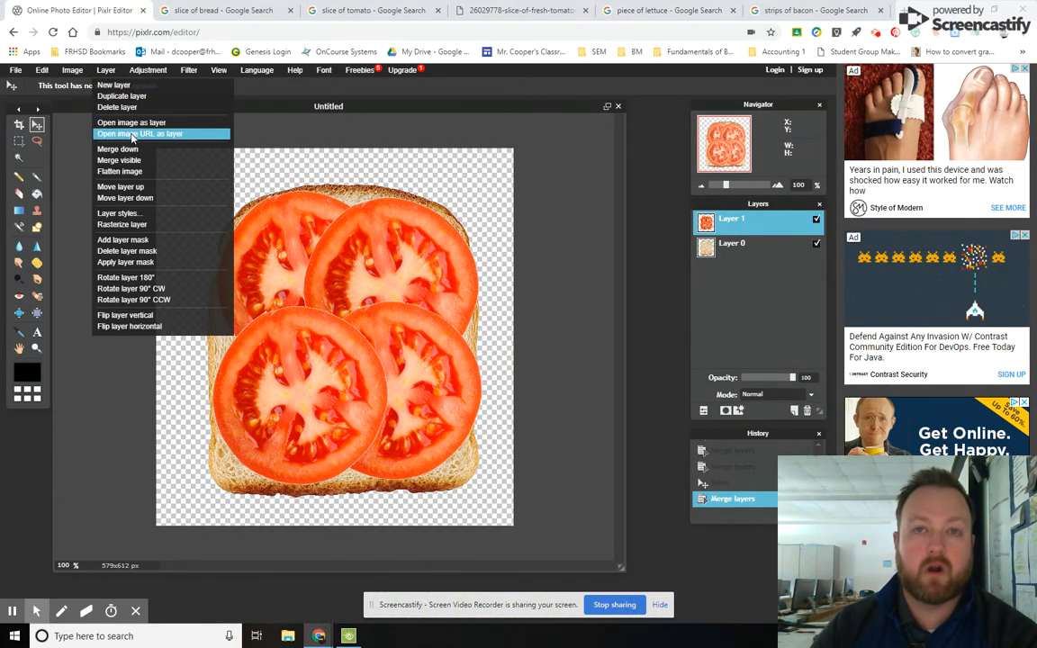
pyautogui.click(132, 134)
pyautogui.hotkey('ctrl', 'v')
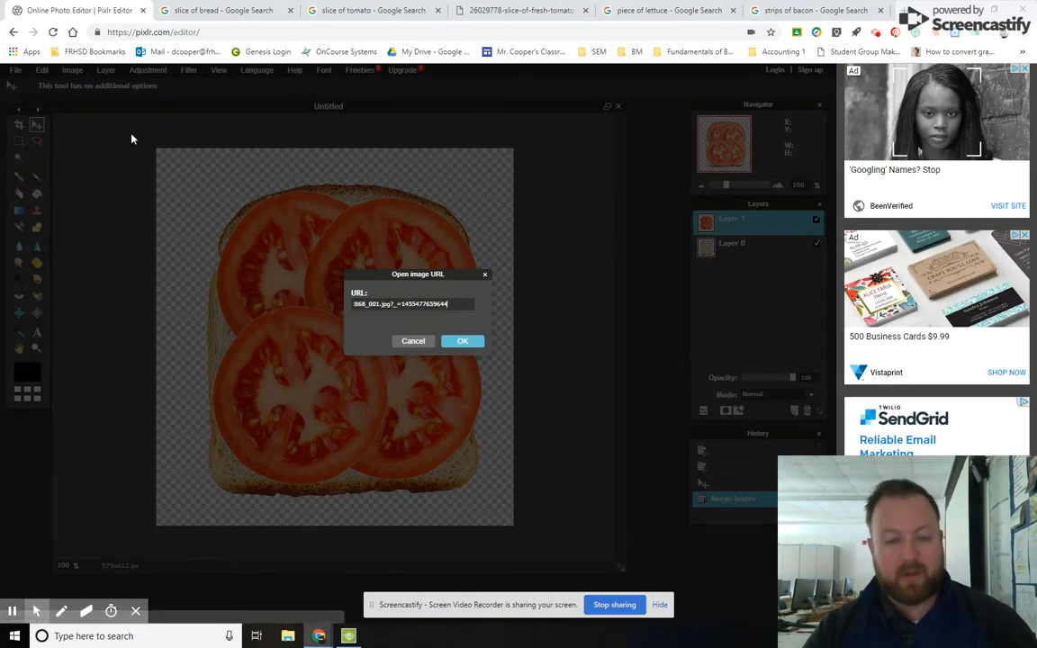
pyautogui.click(450, 342)
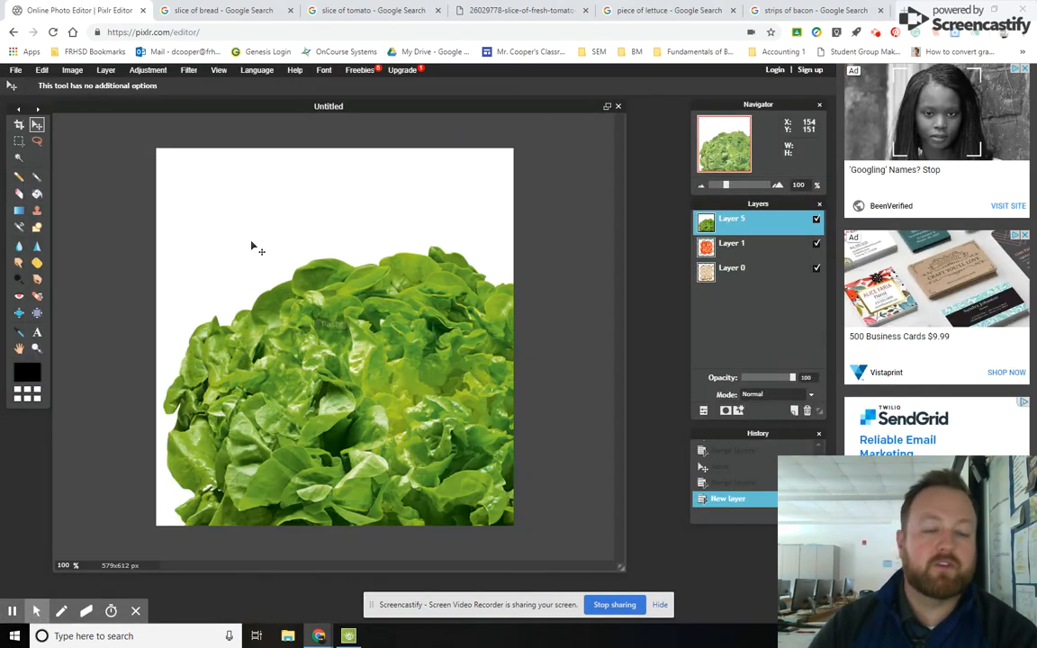
# Shrink the lettuce layer with Free transform to about the bread's width and centre it over the tomatoes
pyautogui.click(69, 72)
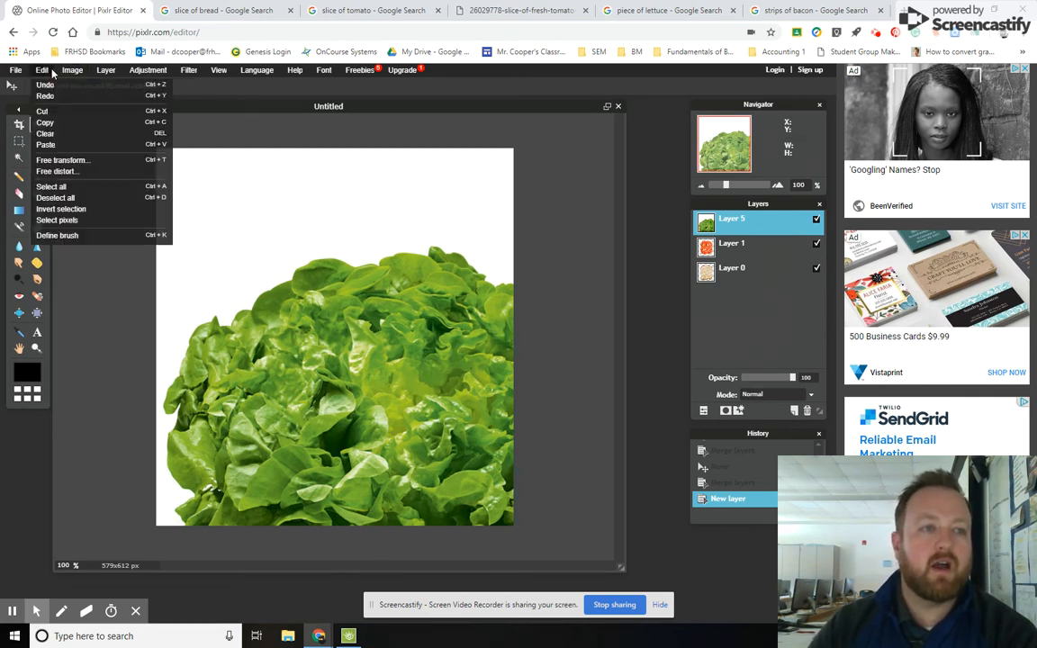
pyautogui.click(124, 158)
pyautogui.moveTo(154, 147); pyautogui.dragTo(294, 262)
pyautogui.moveTo(436, 430); pyautogui.dragTo(356, 339)
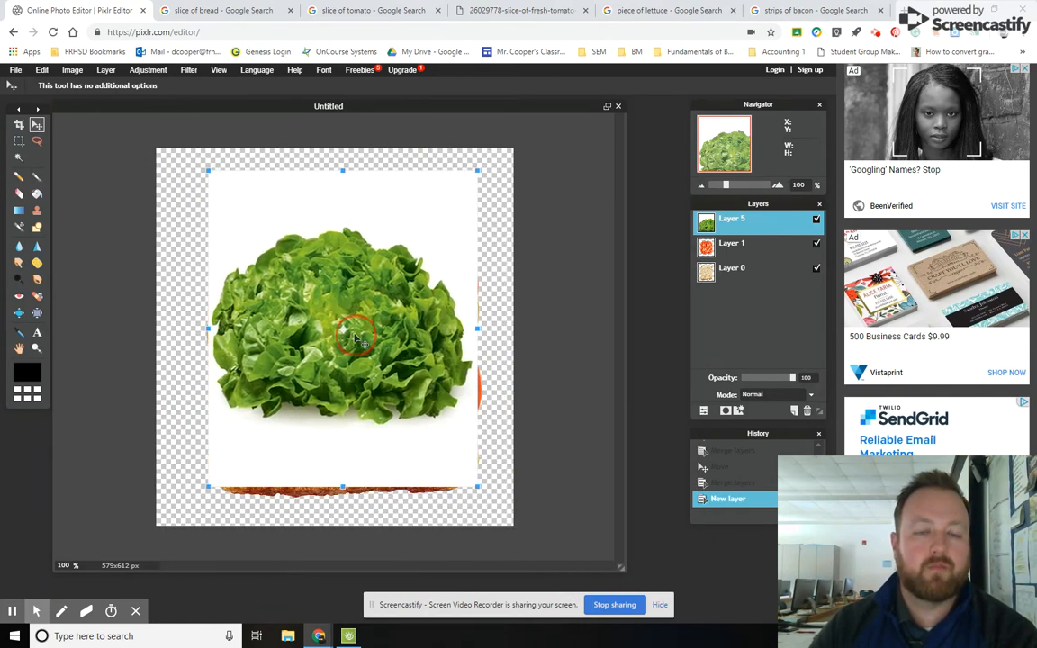
pyautogui.press('Return')
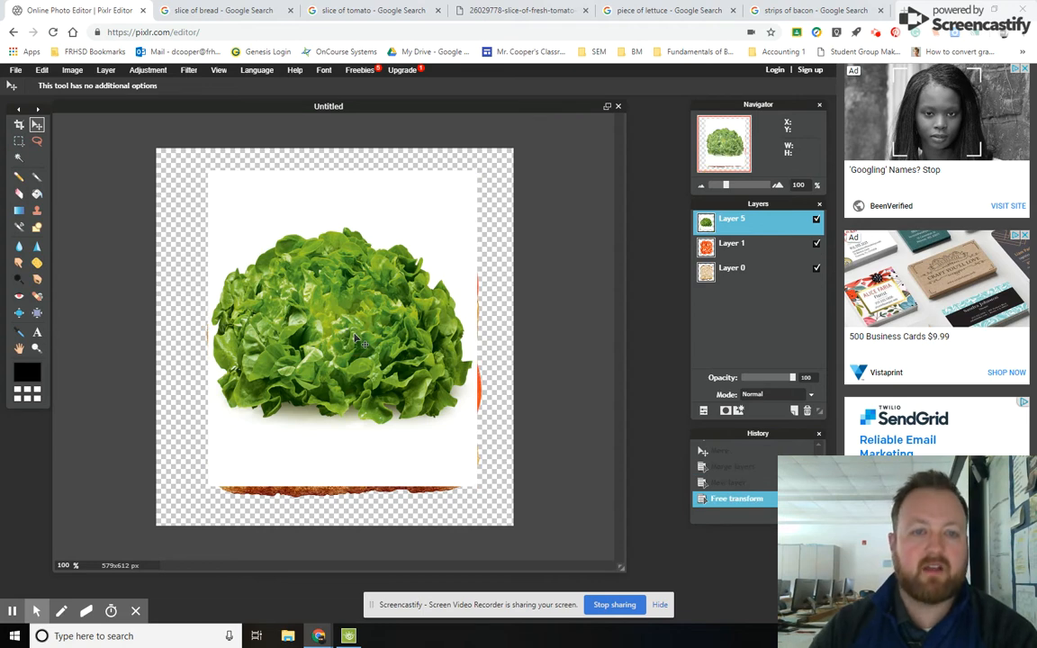
# Select the white area around the lettuce with the Wand tool and clear it to transparency
pyautogui.click(19, 158)
pyautogui.click(245, 222)
pyautogui.press('Delete')
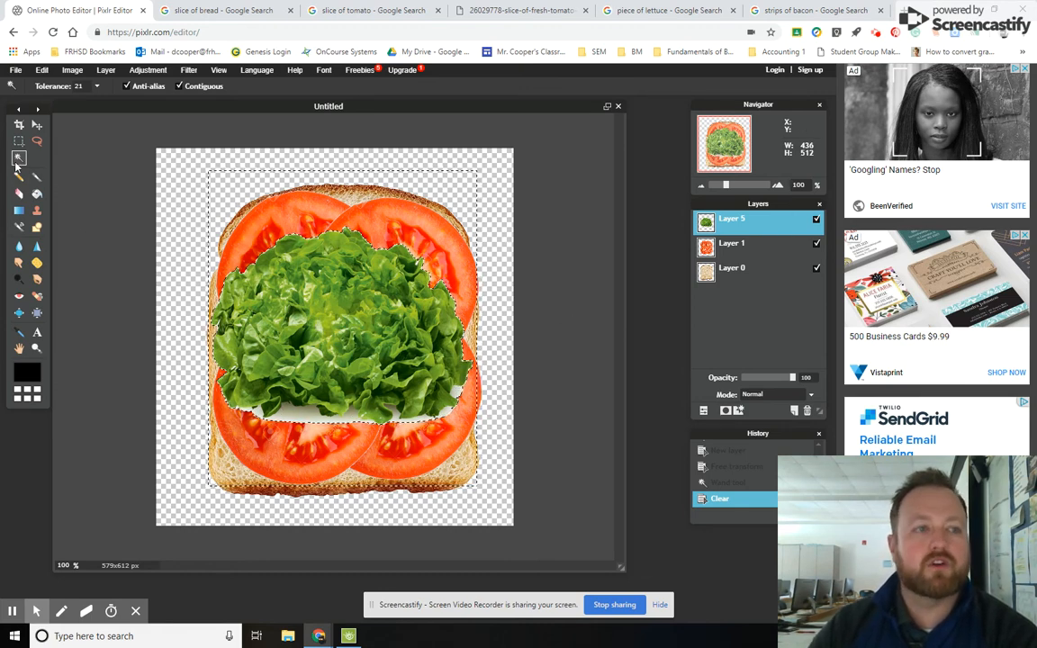
# Clear the leftover white and grey patches along the lettuce's lower edge with the Wand tool, and drop the selection
pyautogui.click(299, 417)
pyautogui.press('Delete')
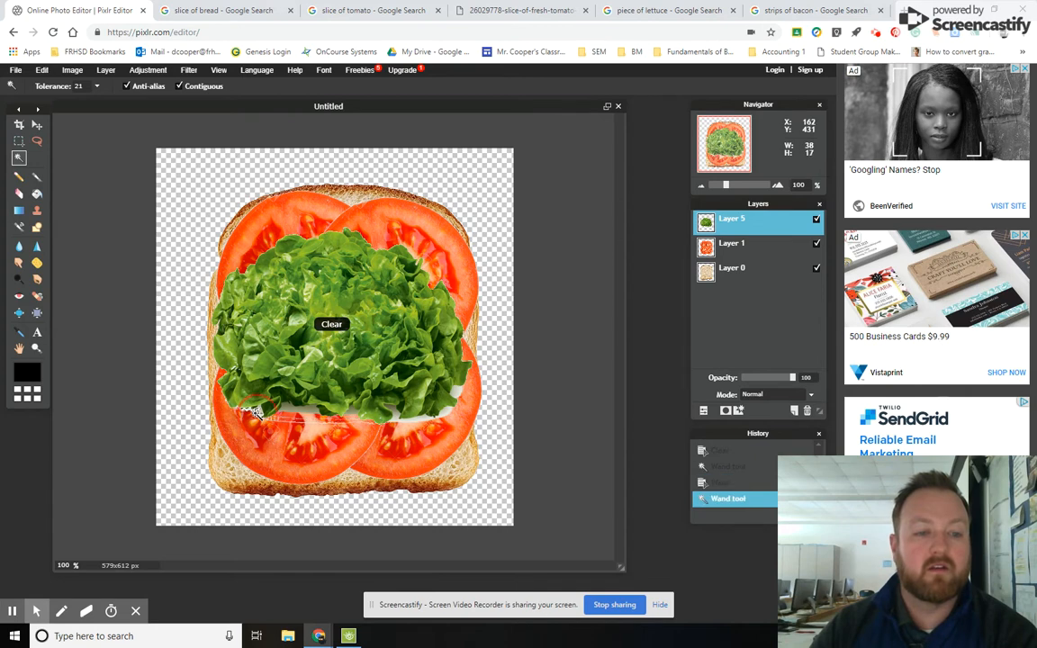
pyautogui.click(258, 412)
pyautogui.press('Delete')
pyautogui.click(297, 414)
pyautogui.press('Delete')
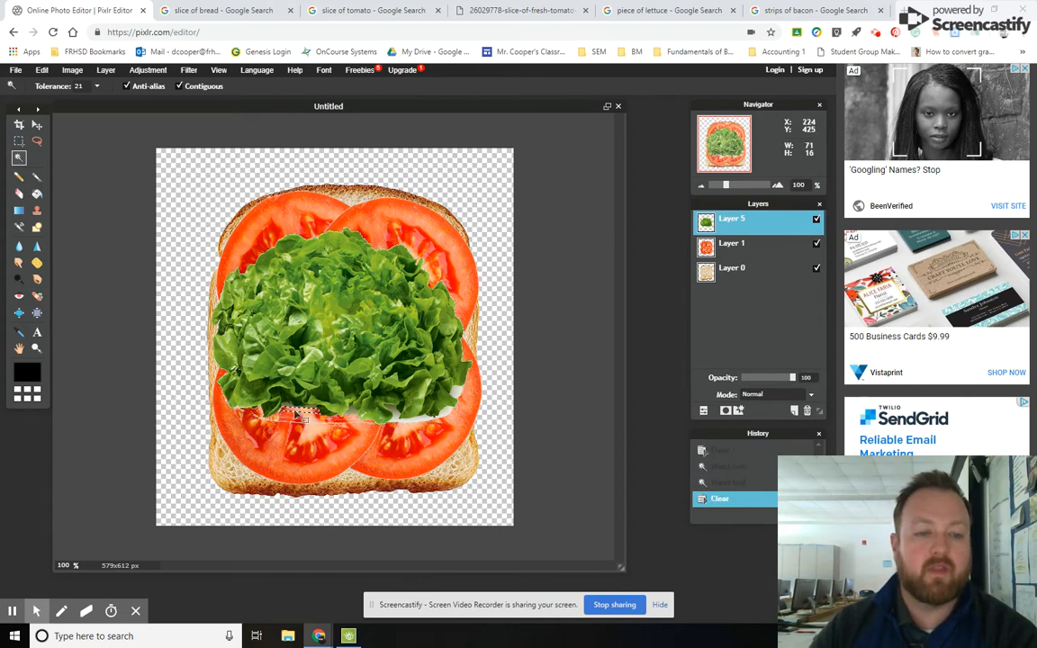
pyautogui.click(426, 420)
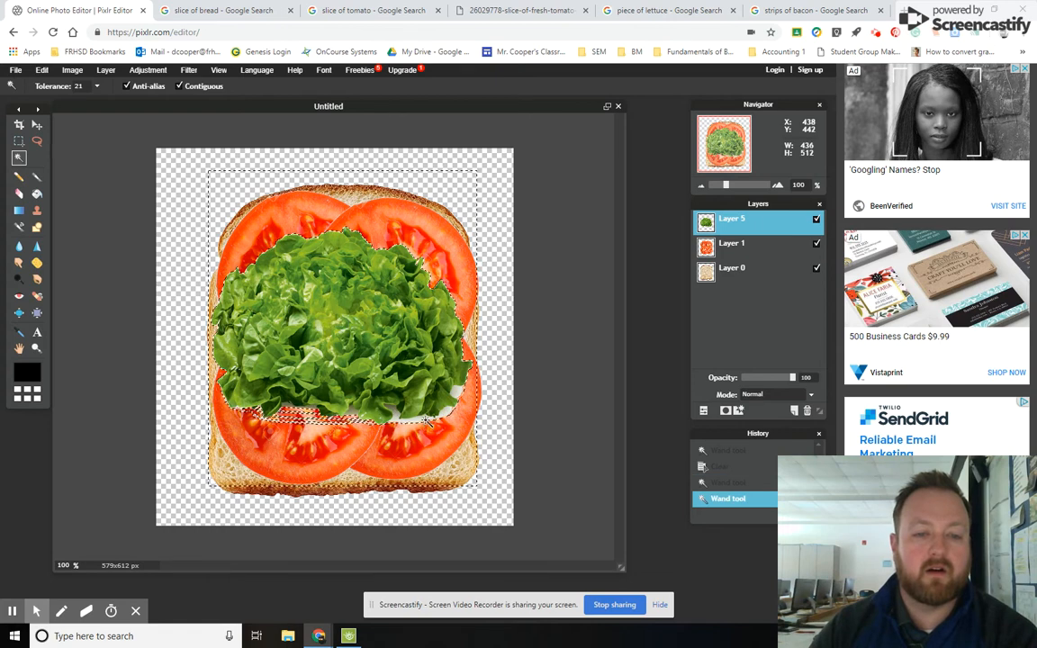
pyautogui.press('Delete')
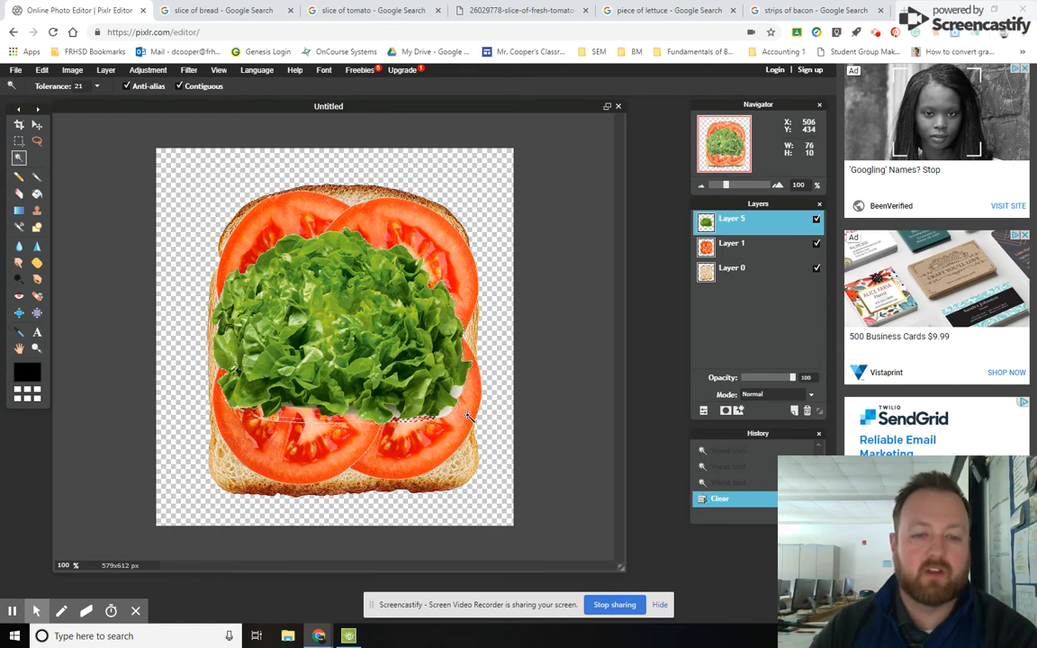
pyautogui.click(444, 412)
pyautogui.press('Delete')
pyautogui.click(458, 390)
pyautogui.press('Delete')
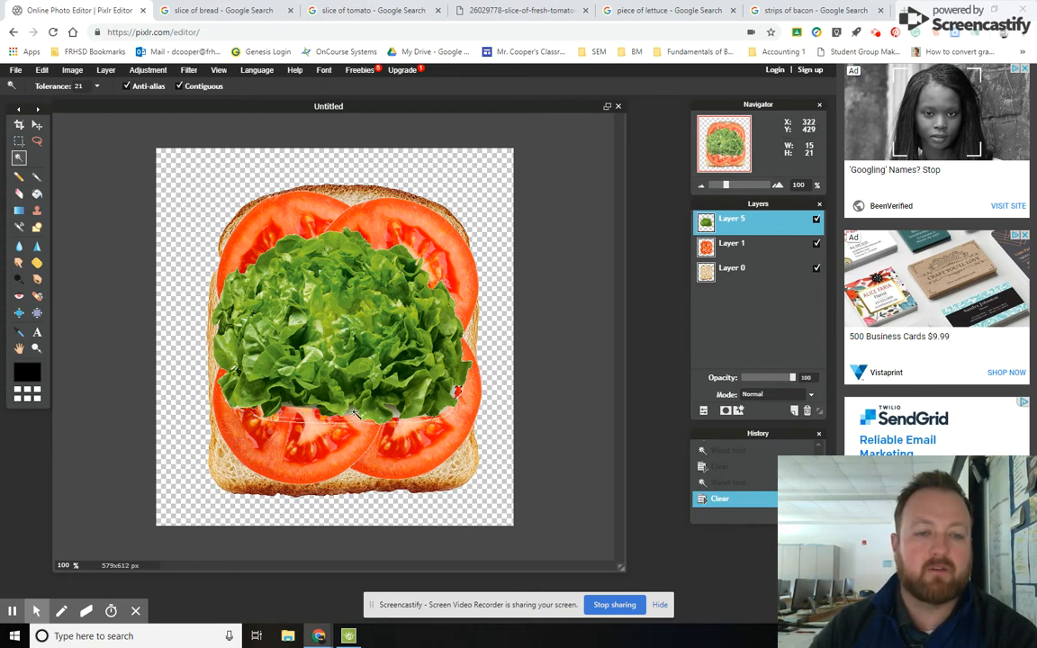
pyautogui.click(548, 365)
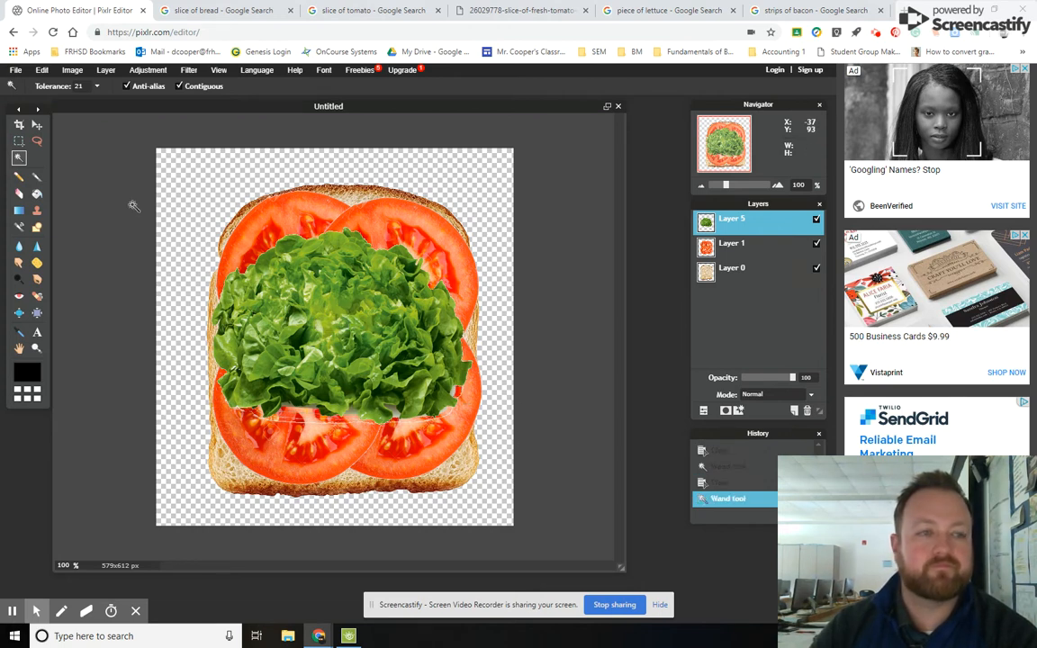
# Enlarge the lettuce layer with Free transform to slightly wider than the bread and centre it over the tomatoes
pyautogui.click(37, 126)
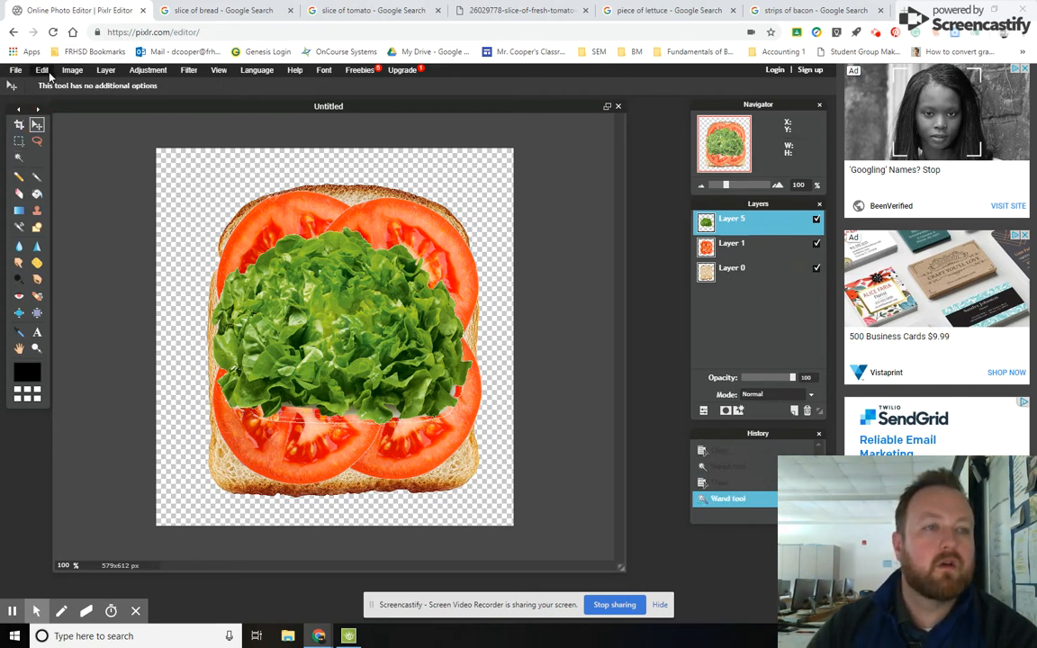
pyautogui.click(42, 70)
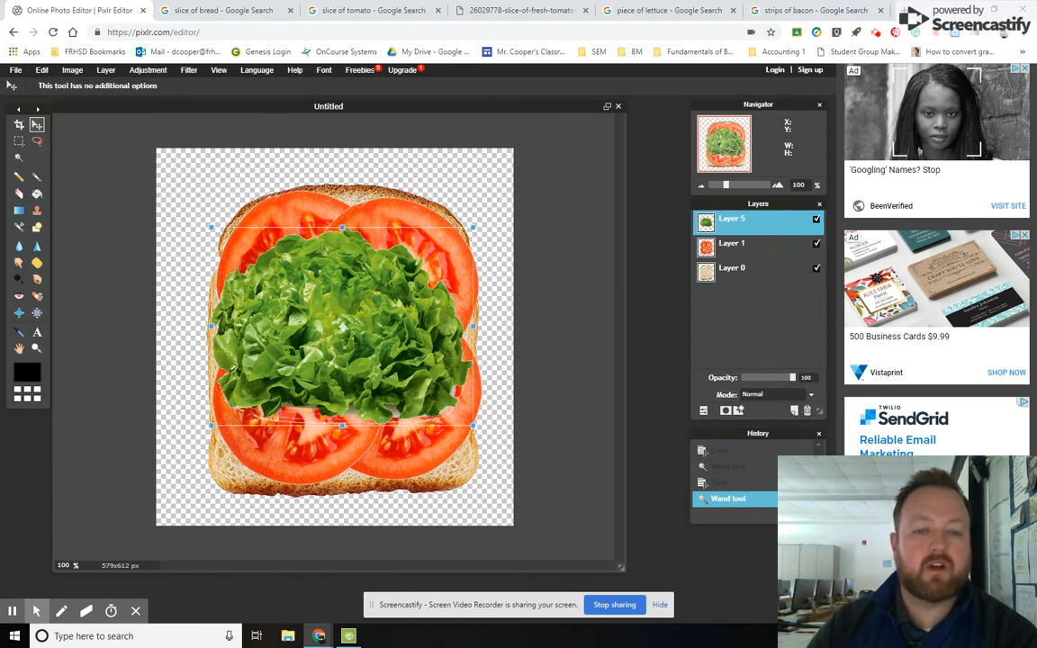
pyautogui.moveTo(475, 425); pyautogui.dragTo(488, 450)
pyautogui.moveTo(379, 365); pyautogui.dragTo(387, 369)
pyautogui.press('Return')
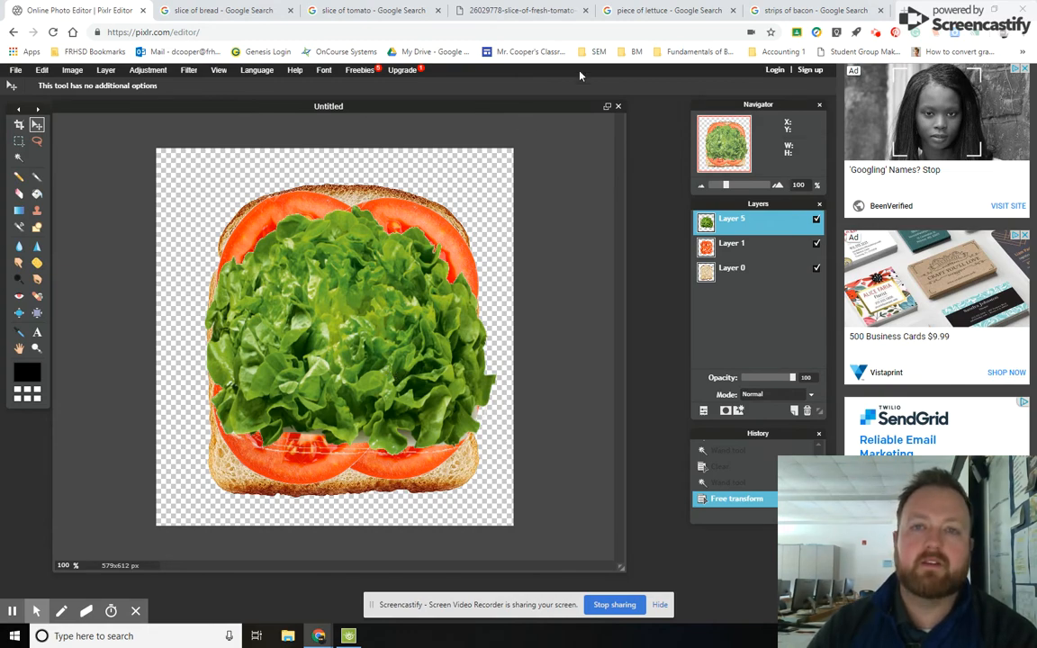
# Copy the image address of the cooked bacon rashers picture from the strips of bacon Google results
pyautogui.click(774, 10)
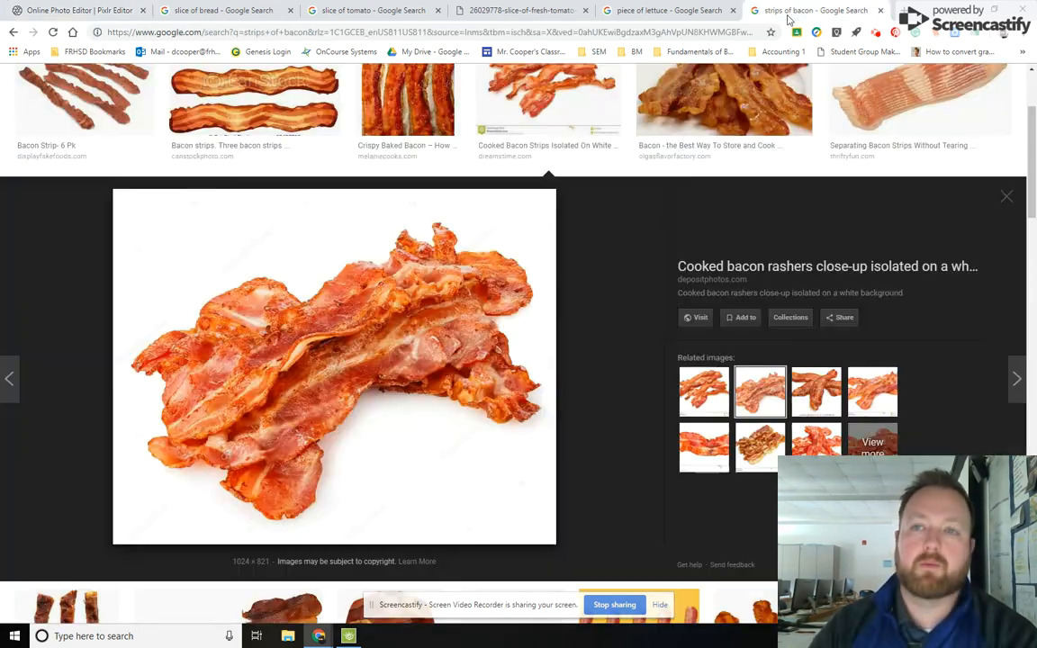
pyautogui.rightClick(317, 344)
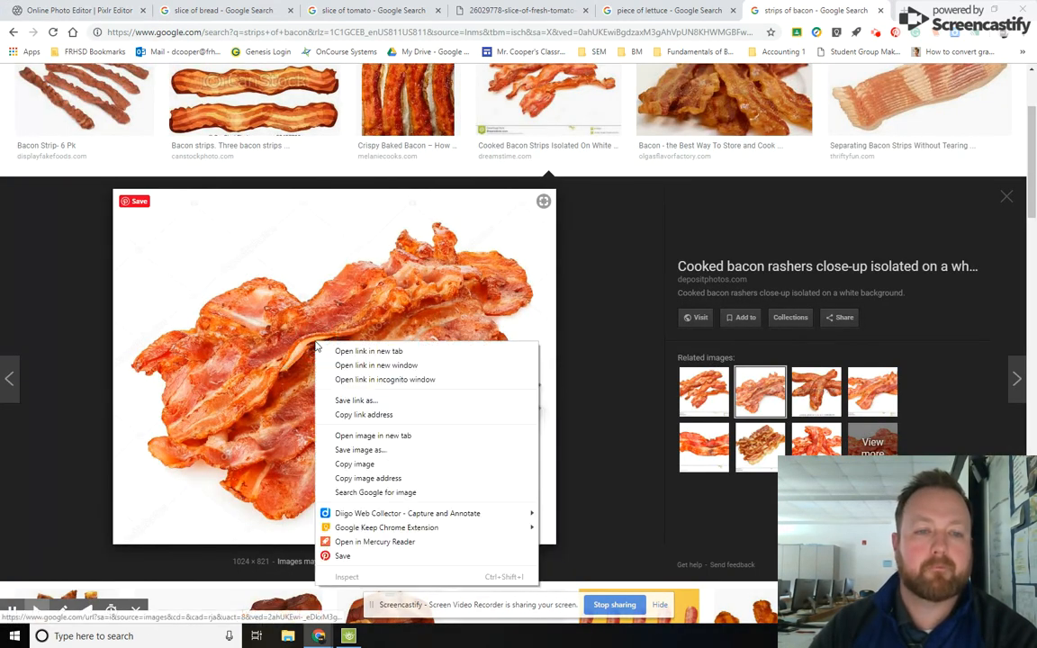
pyautogui.click(389, 479)
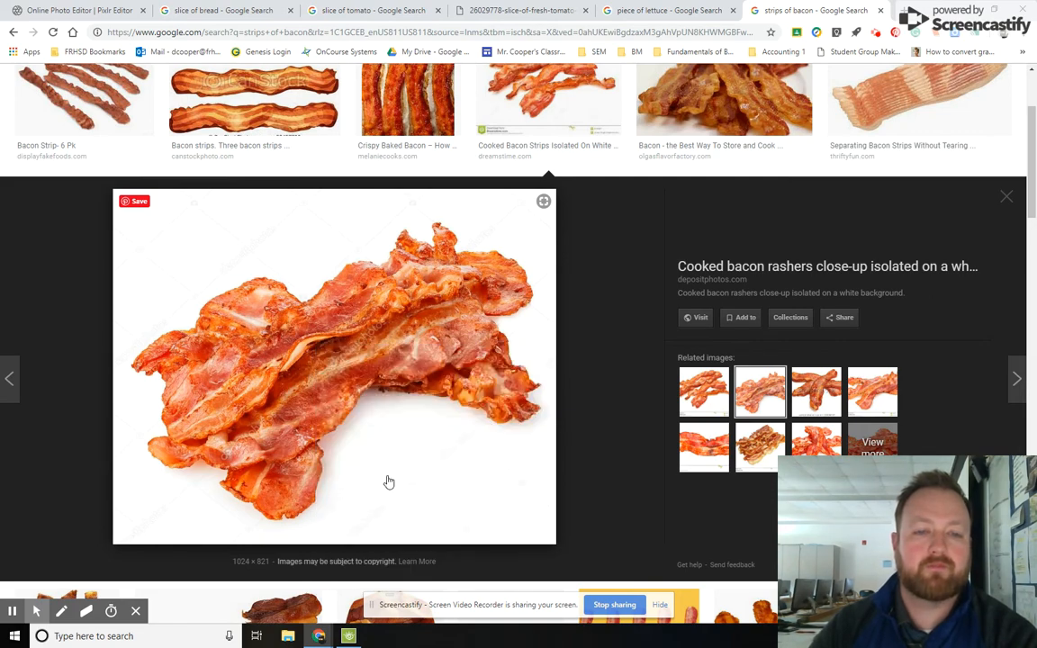
# Return to Pixlr and add the bacon image above the lettuce as a new layer from the copied URL
pyautogui.click(90, 10)
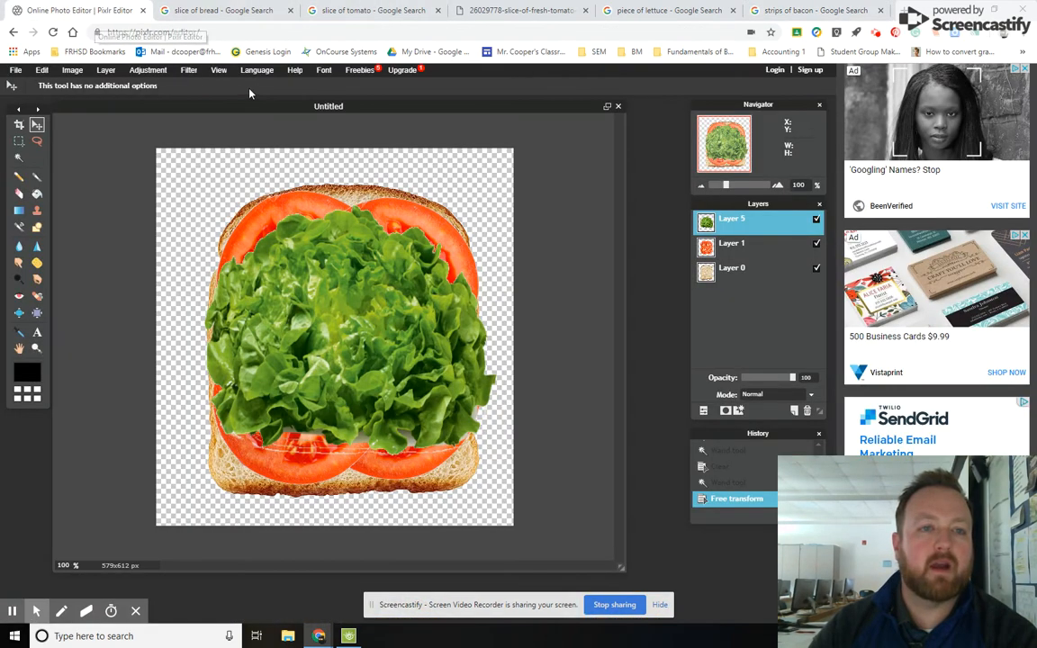
pyautogui.click(105, 70)
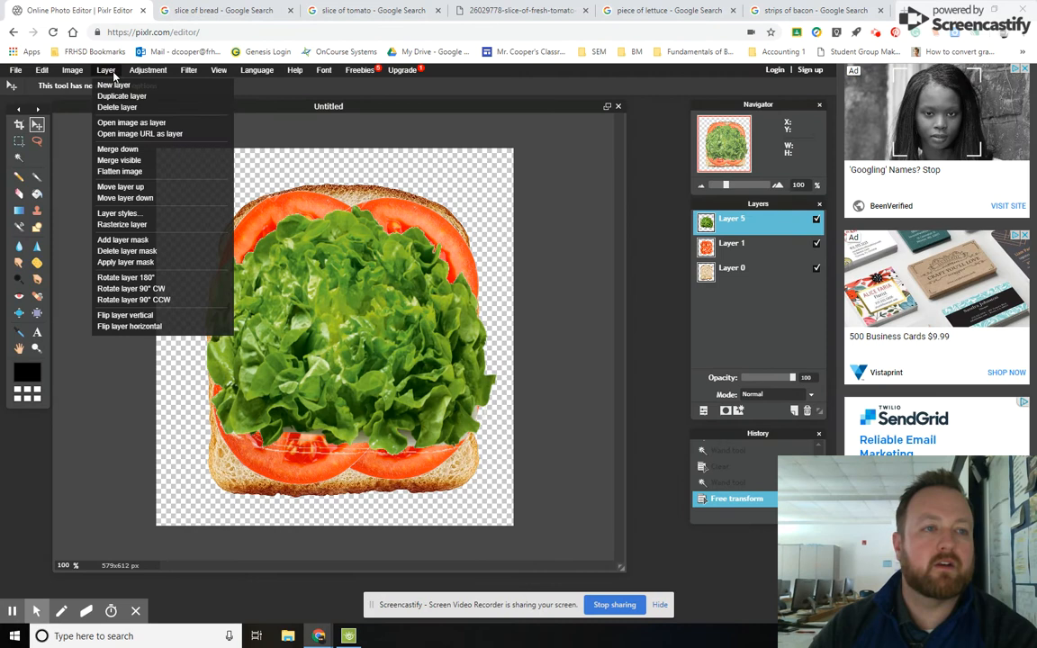
pyautogui.click(129, 134)
pyautogui.hotkey('ctrl', 'v')
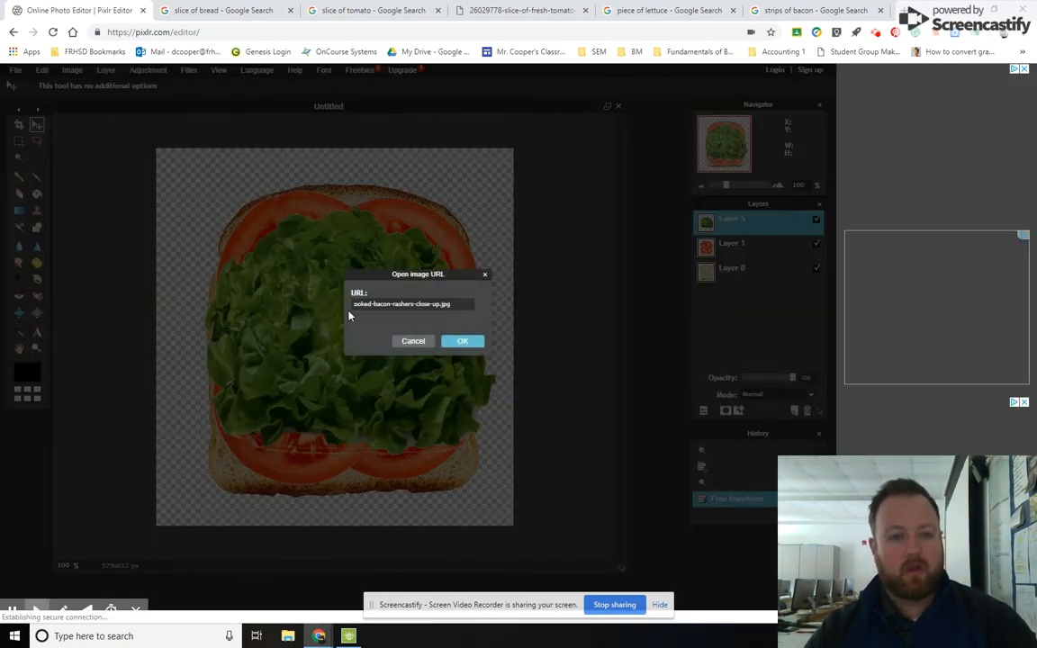
pyautogui.click(463, 343)
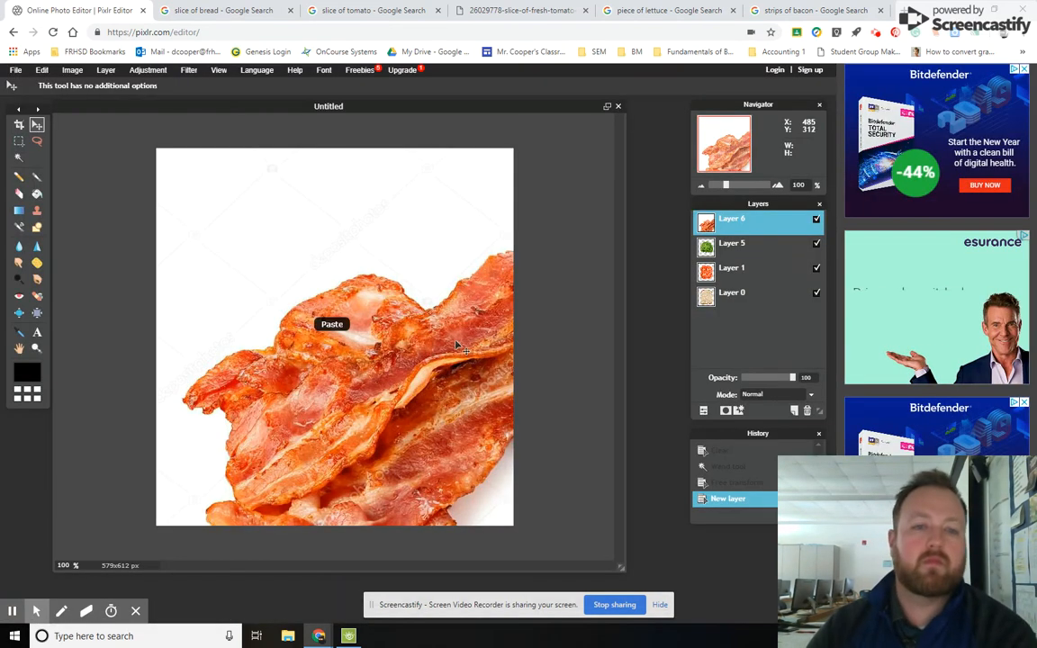
# Shrink the bacon layer with Free transform to about the bread's width and place it over the sandwich's upper-left part
pyautogui.click(42, 69)
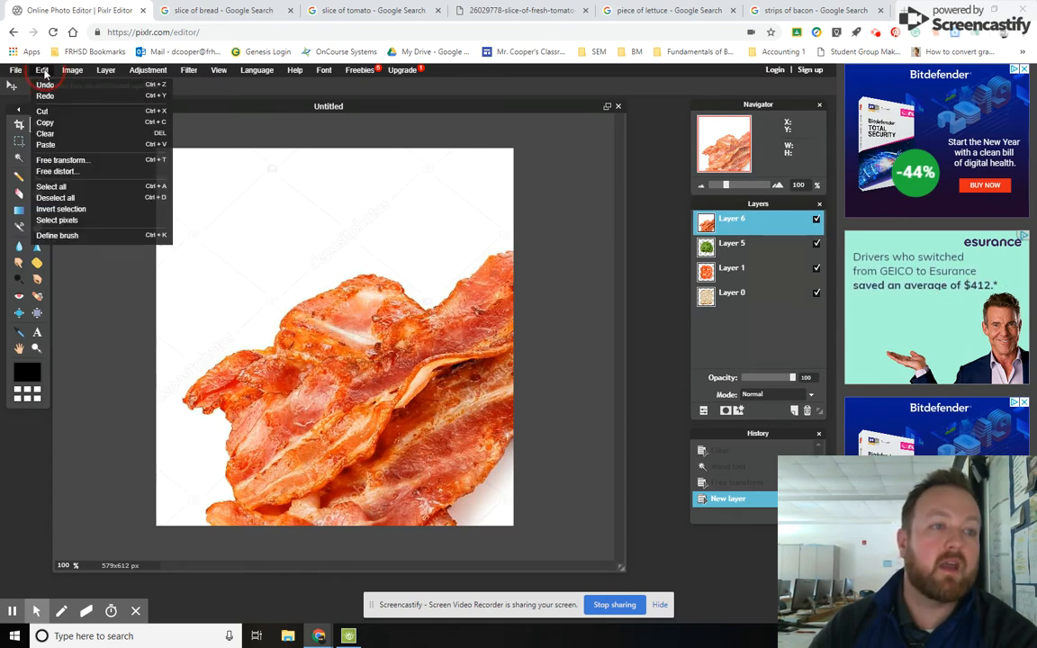
pyautogui.click(88, 159)
pyautogui.click(151, 145)
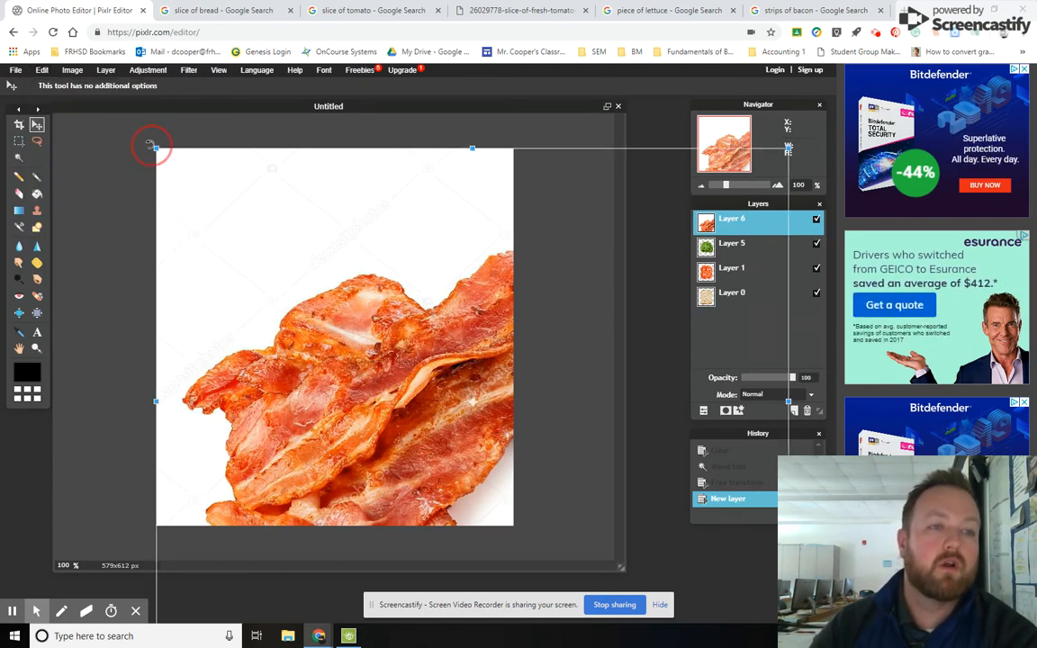
pyautogui.moveTo(154, 146); pyautogui.dragTo(350, 279)
pyautogui.moveTo(476, 351); pyautogui.dragTo(317, 239)
pyautogui.moveTo(440, 167); pyautogui.dragTo(447, 154)
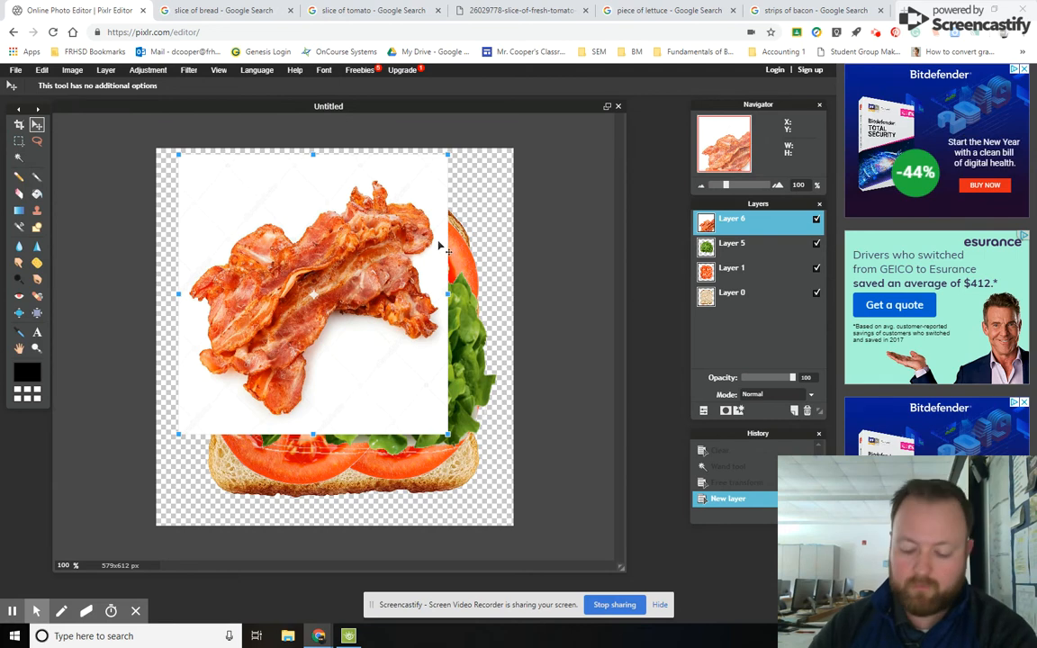
pyautogui.click(534, 286)
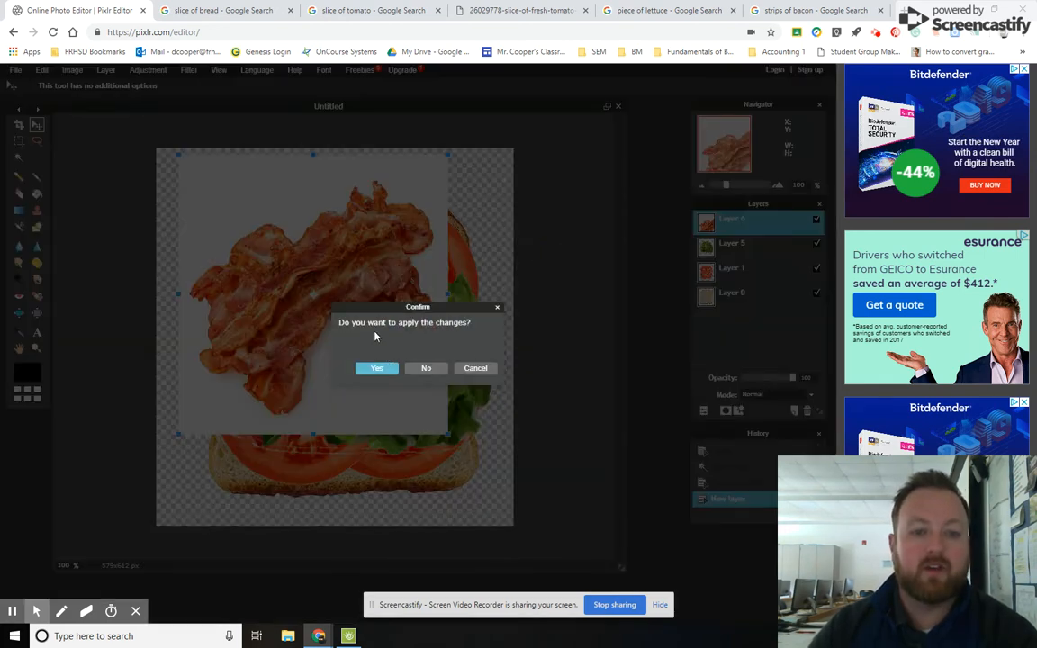
pyautogui.click(377, 367)
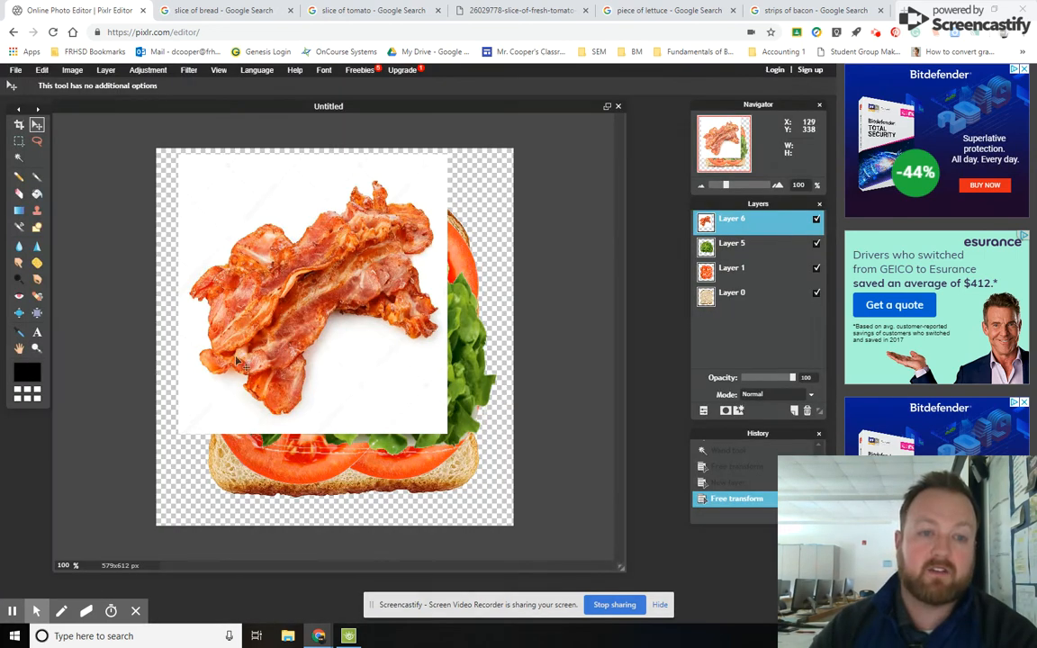
# Clear the white background and the shadow remnants around the bacon with the Wand tool, and drop the selection
pyautogui.click(19, 158)
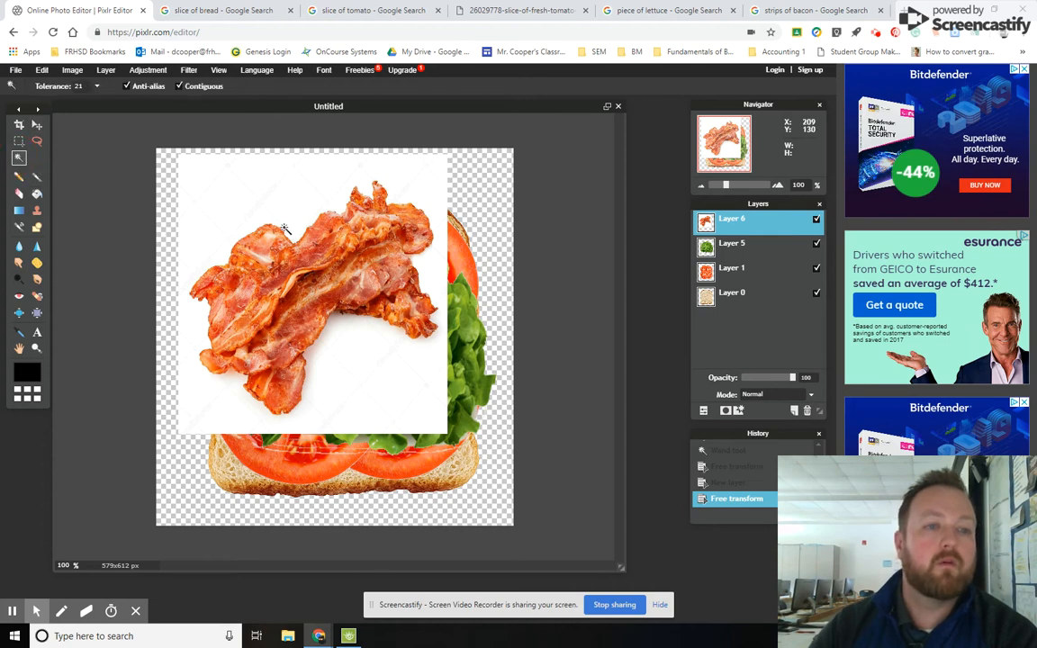
pyautogui.click(297, 200)
pyautogui.press('Delete')
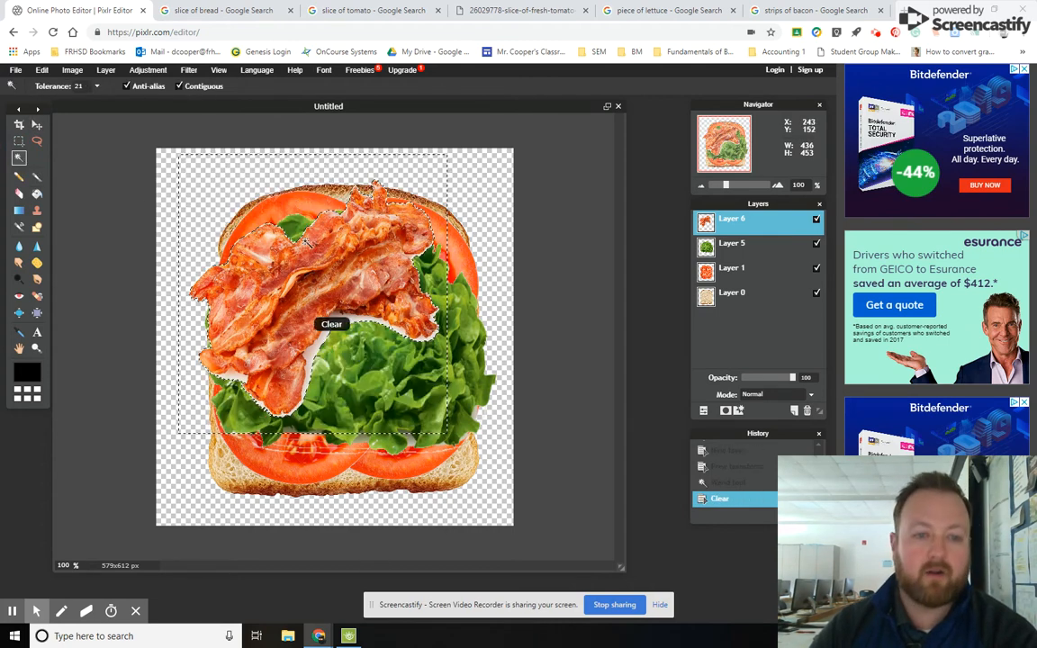
pyautogui.click(330, 339)
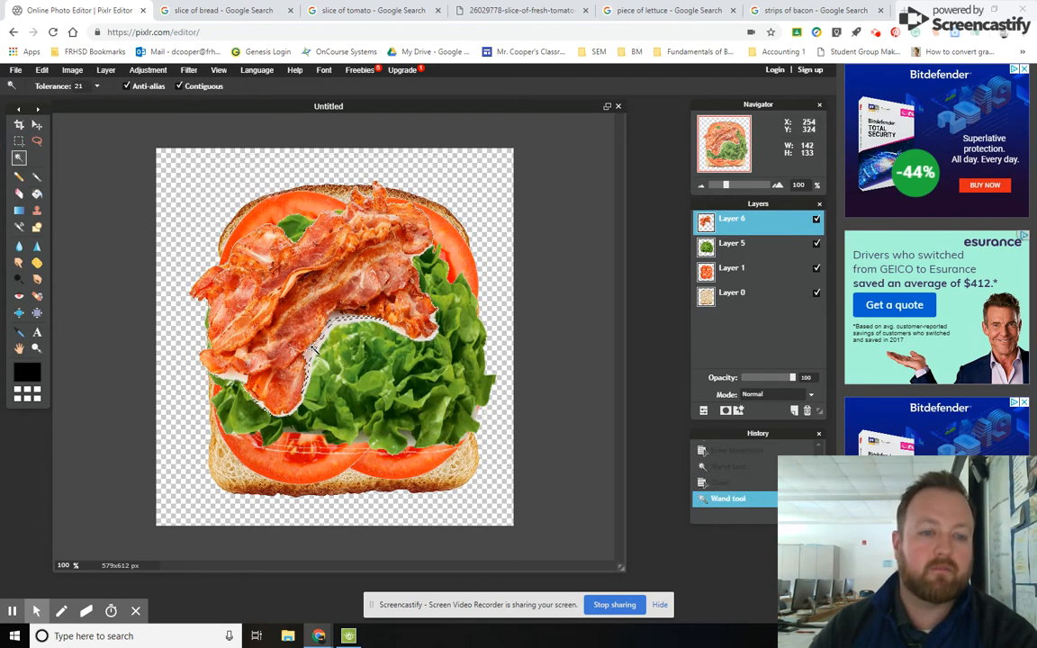
pyautogui.press('Delete')
pyautogui.click(400, 330)
pyautogui.press('Delete')
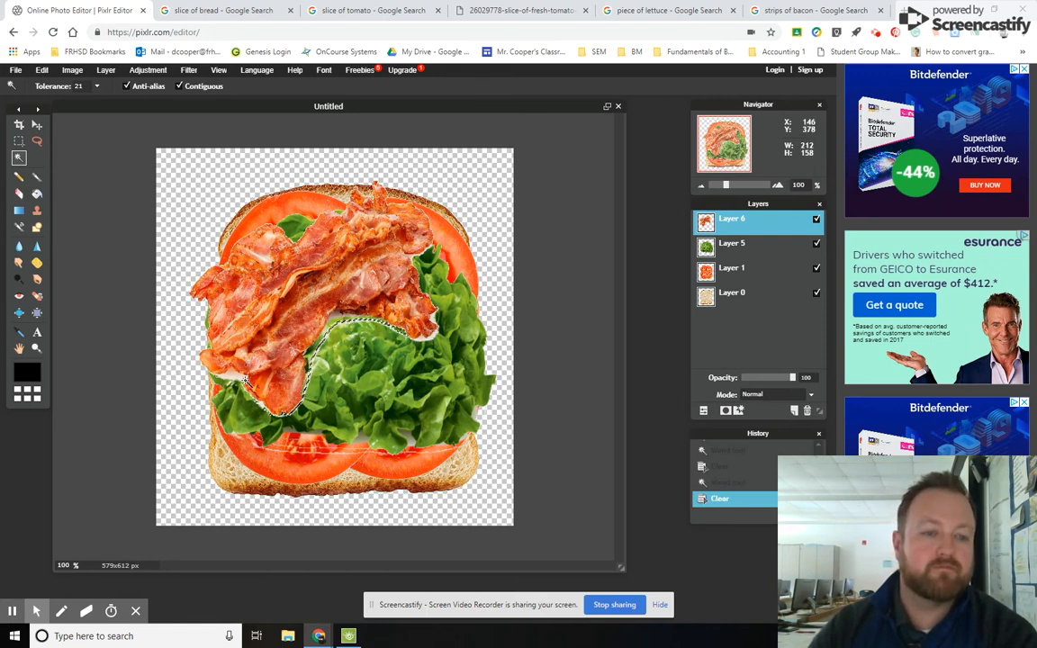
pyautogui.click(234, 379)
pyautogui.press('Delete')
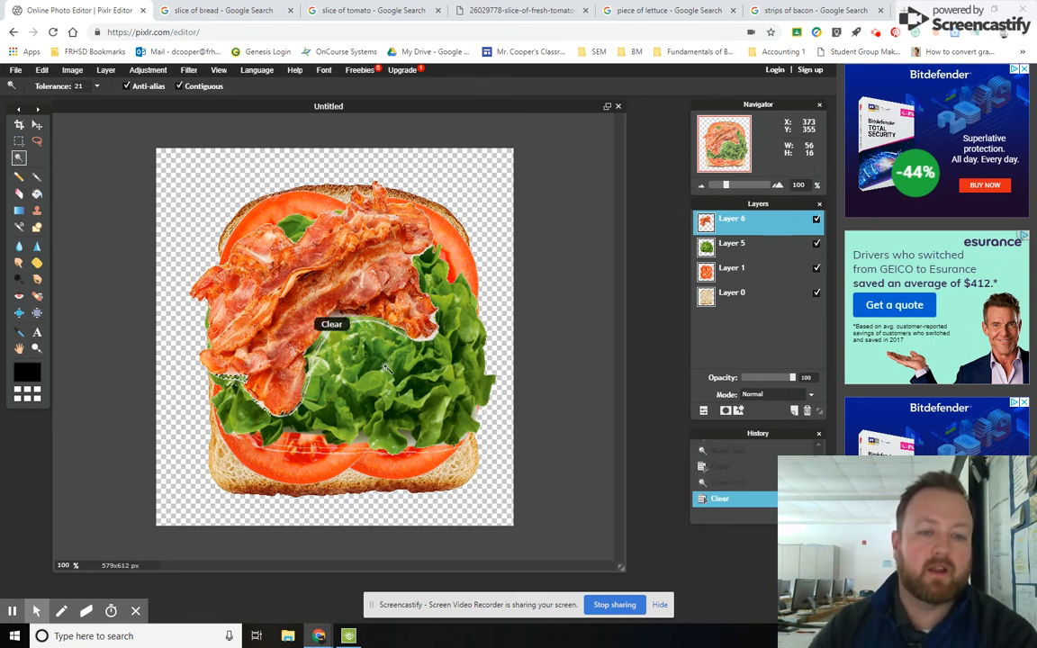
pyautogui.click(544, 374)
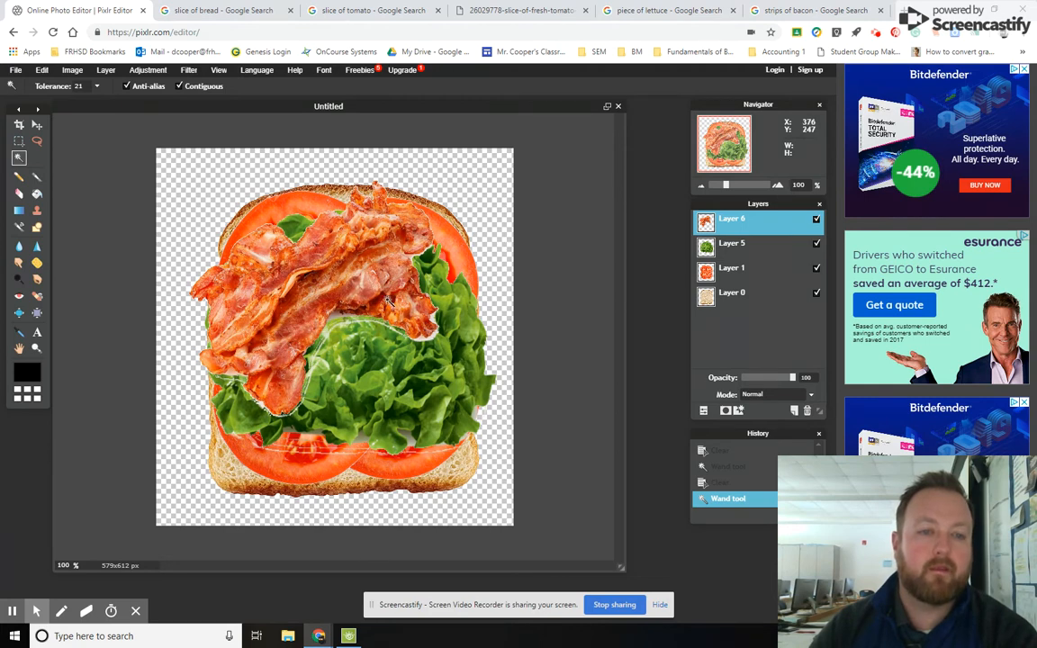
# Duplicate the bacon down and to the right over the lettuce, and merge the copy into the original bacon layer
pyautogui.click(36, 124)
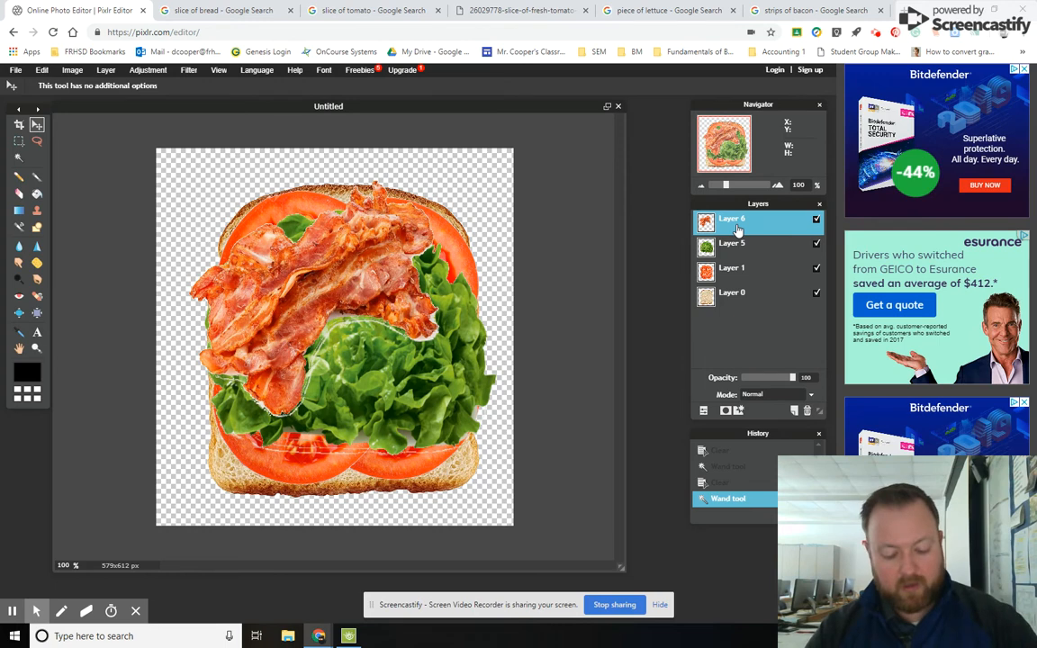
pyautogui.hotkey('ctrl', 'j')
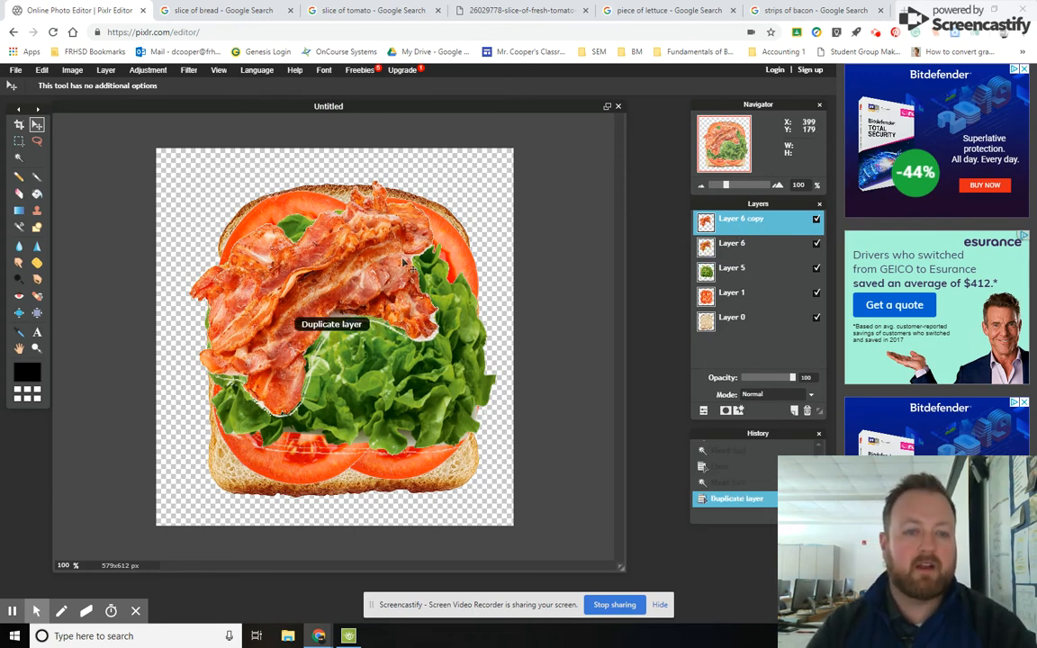
pyautogui.moveTo(361, 288); pyautogui.dragTo(418, 355)
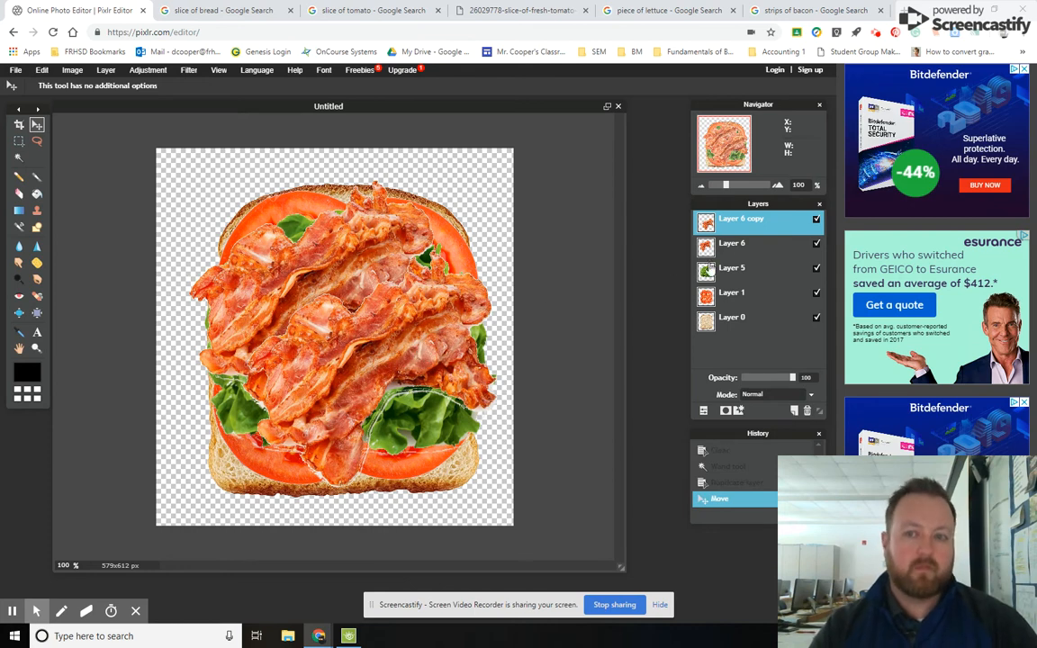
pyautogui.rightClick(775, 229)
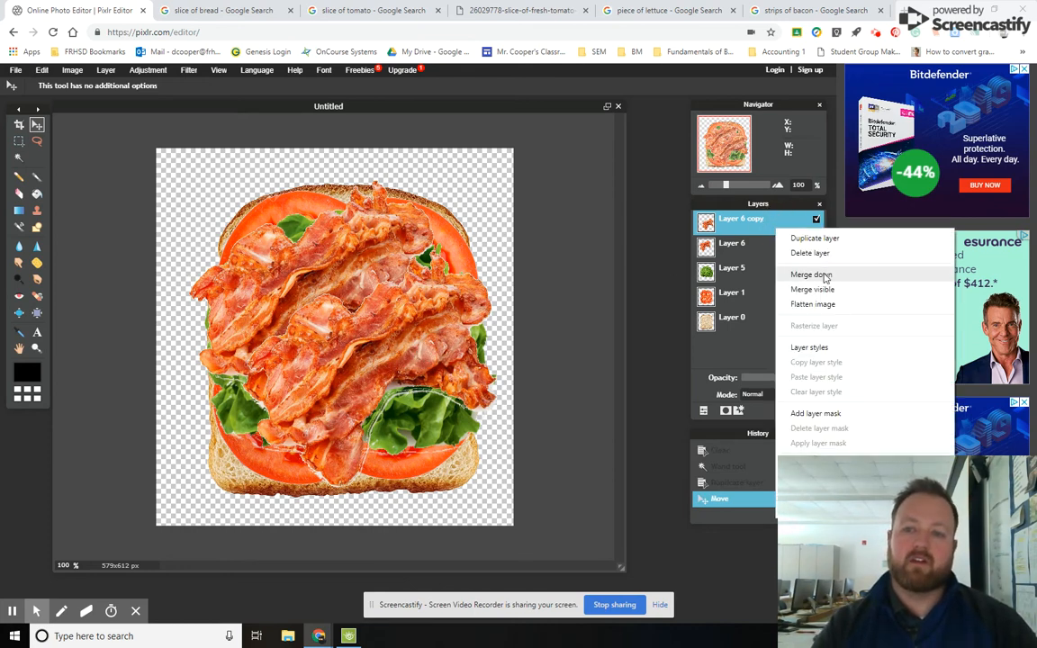
pyautogui.click(823, 274)
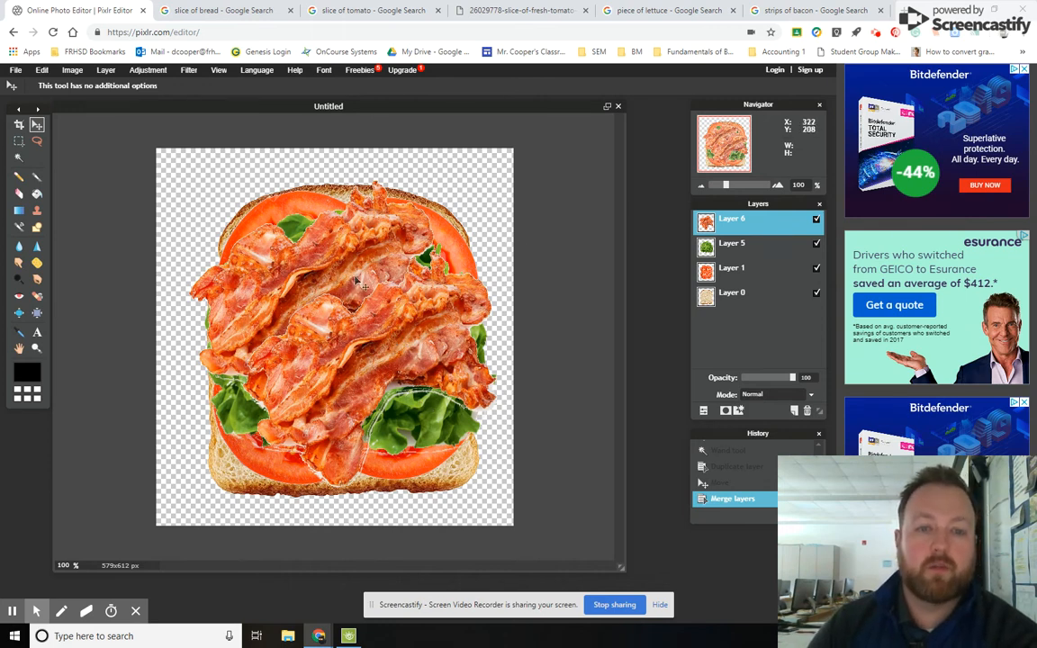
# Reorder the layers so the lettuce is on top, followed by the tomatoes, with the bacon directly above the bread
pyautogui.moveTo(742, 245); pyautogui.dragTo(756, 220)
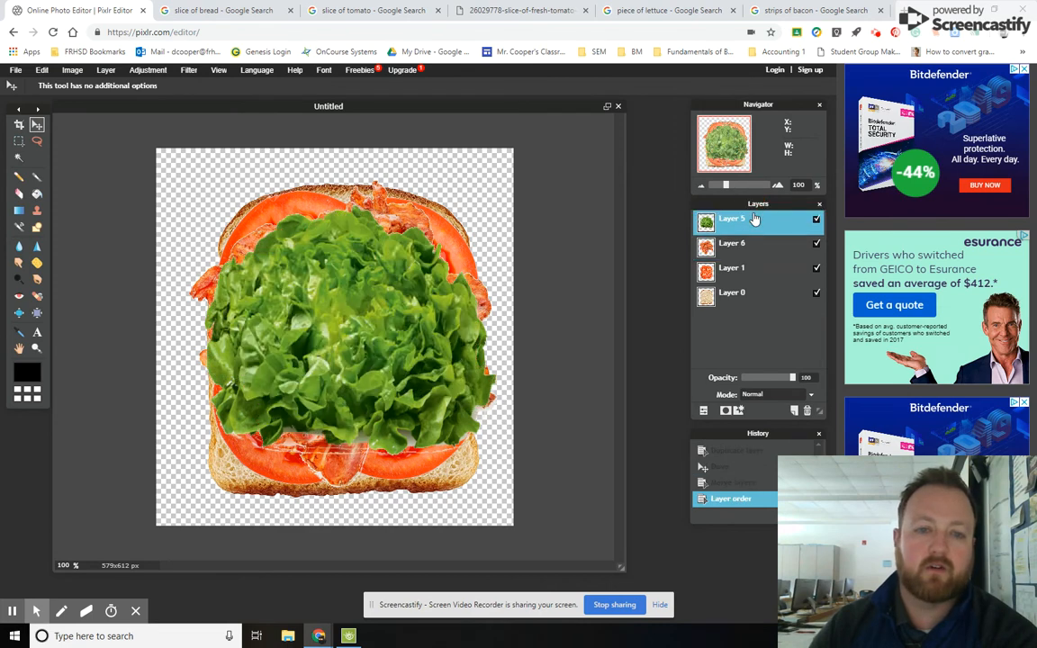
pyautogui.moveTo(744, 273)
pyautogui.mouseDown()
pyautogui.moveTo(747, 205)
pyautogui.moveTo(726, 270)
pyautogui.mouseUp()
pyautogui.moveTo(729, 219); pyautogui.dragTo(734, 262)
pyautogui.click(733, 268)
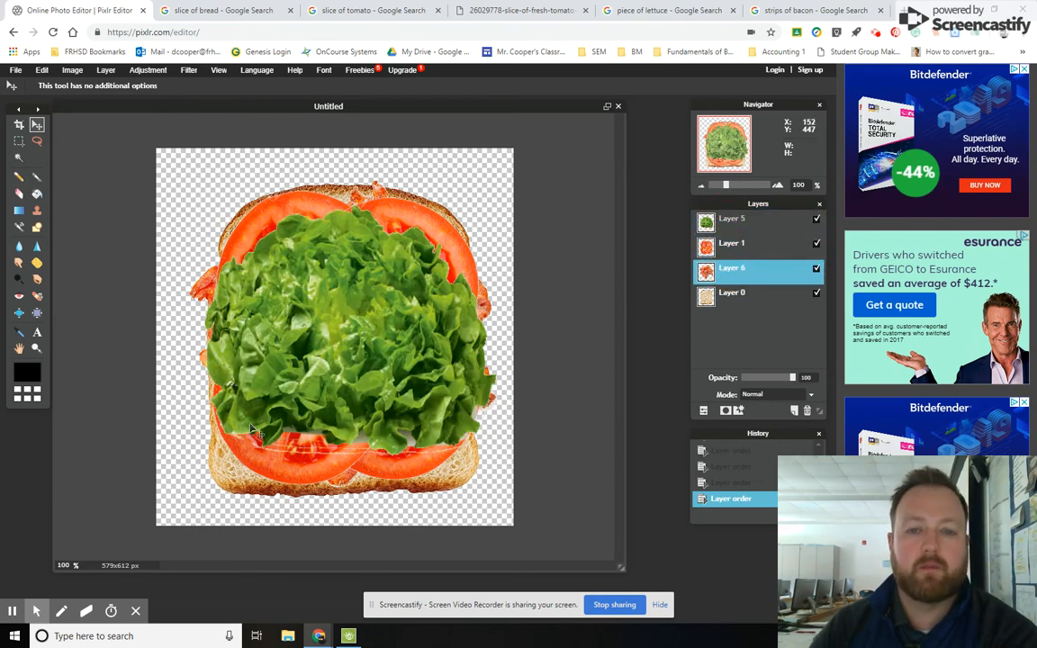
# Duplicate the bread layer and move the copy to the top of the layer stack, above the lettuce
pyautogui.click(716, 293)
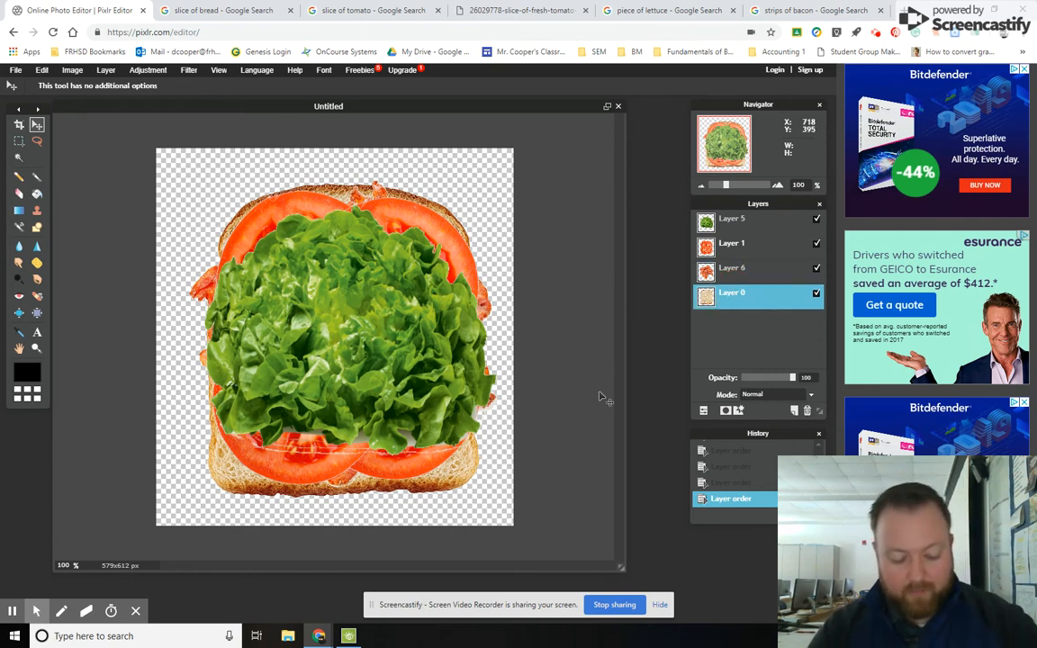
pyautogui.hotkey('ctrl', 'j')
pyautogui.moveTo(725, 295); pyautogui.dragTo(729, 214)
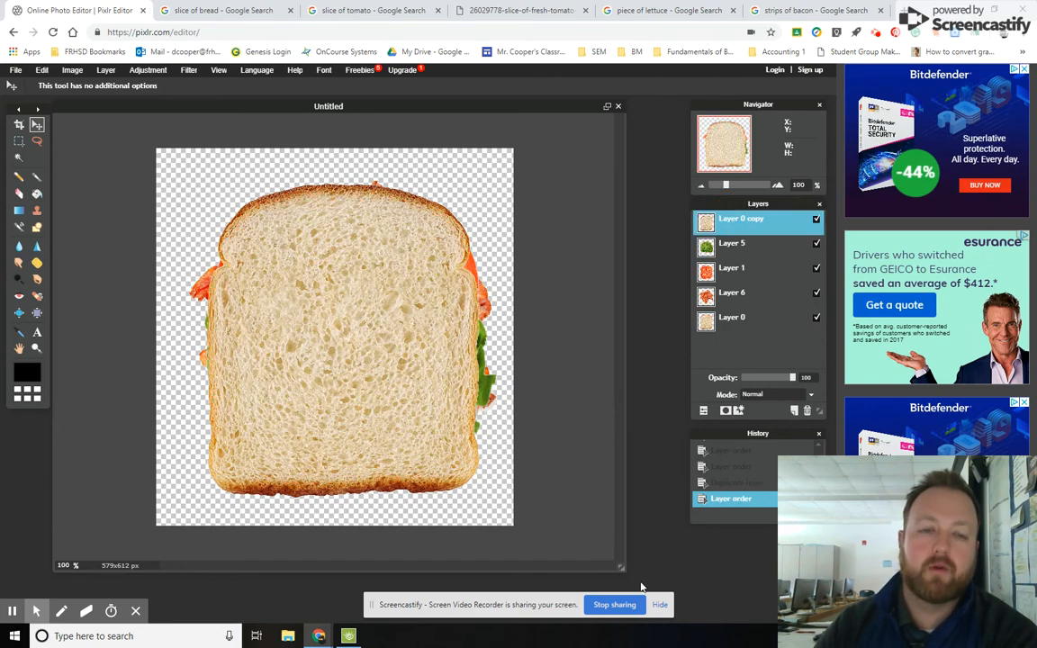
# Toggle the visibility of the top bread slice to view the sandwich filling, leaving the slice hidden
pyautogui.click(817, 220)
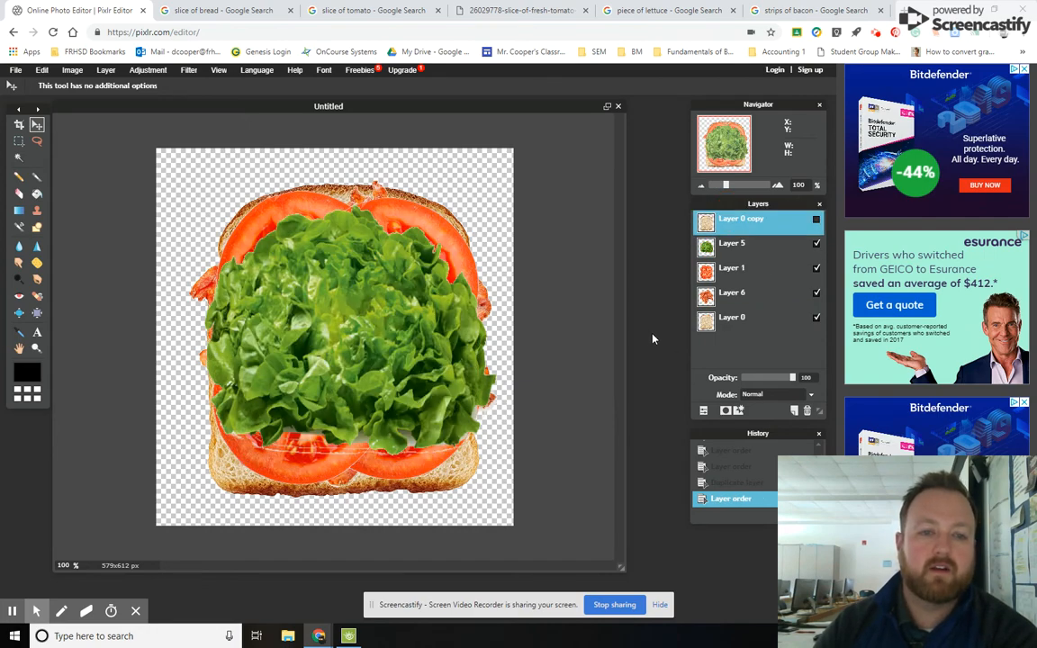
pyautogui.click(816, 221)
pyautogui.click(815, 221)
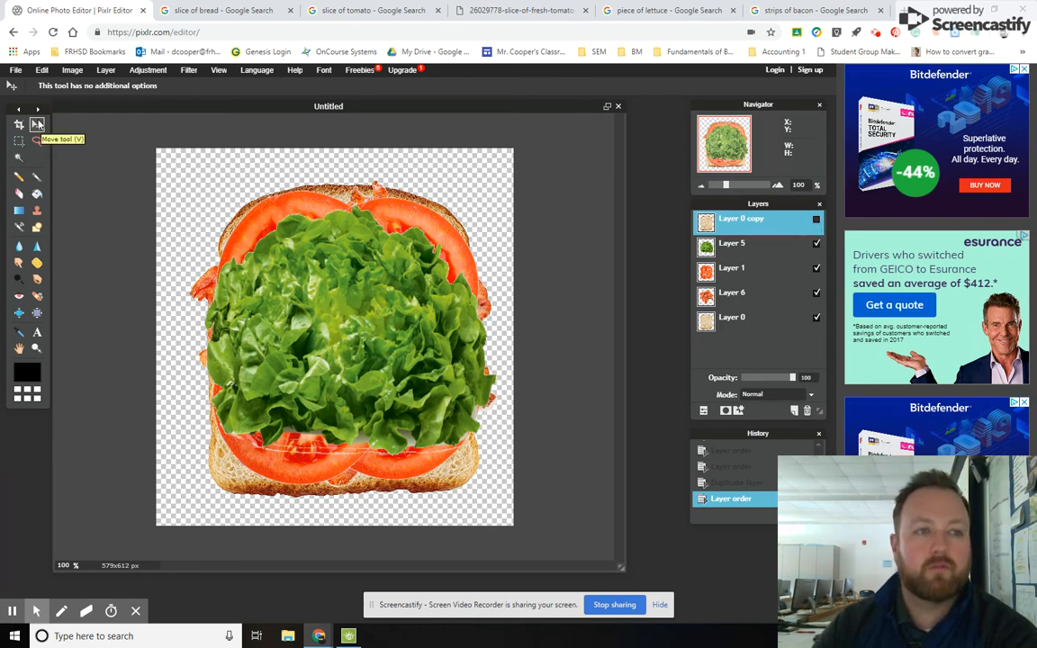
pyautogui.click(41, 69)
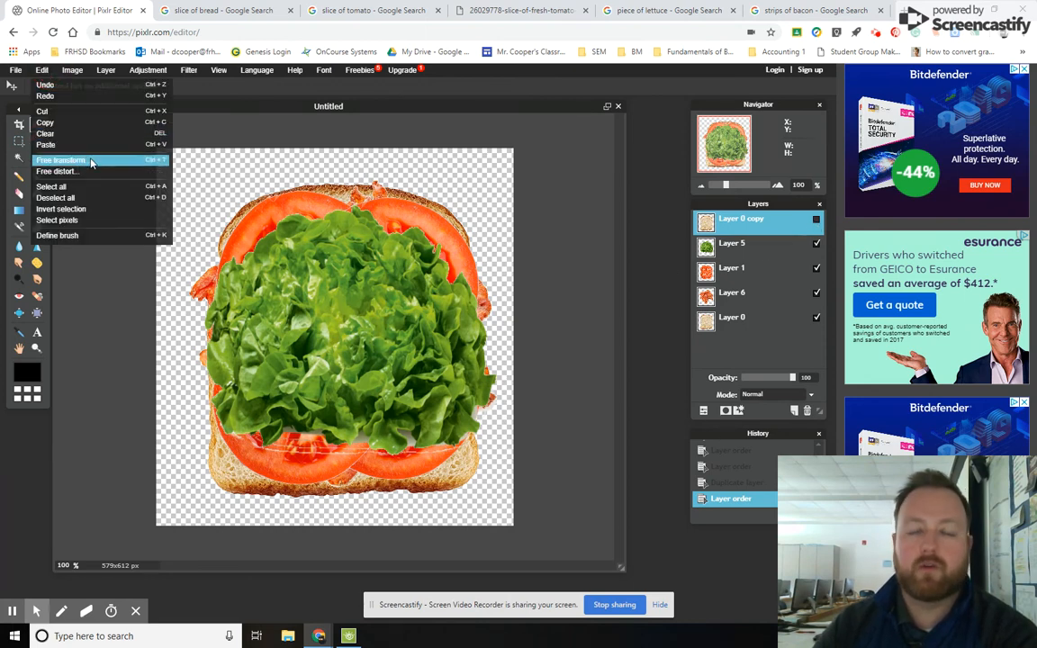
pyautogui.click(19, 157)
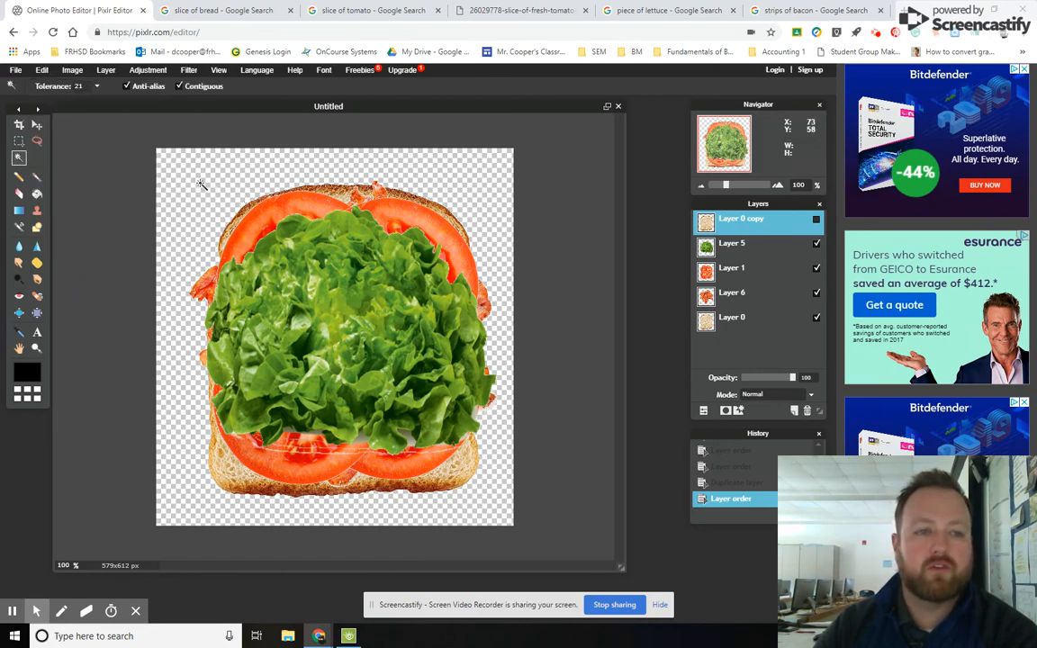
pyautogui.click(257, 219)
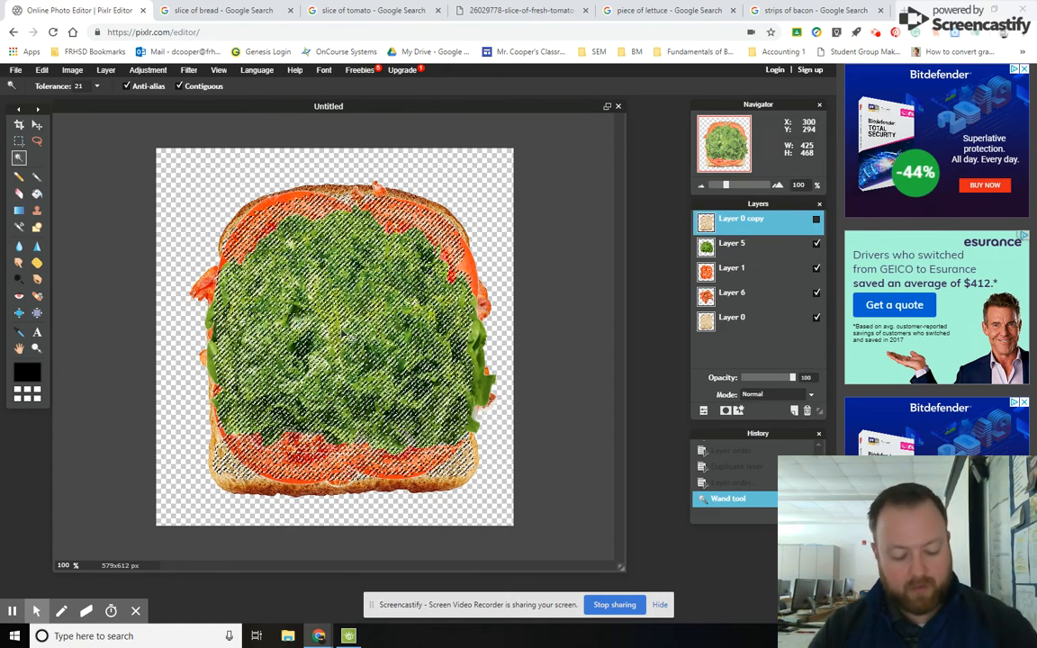
pyautogui.hotkey('ctrl', 'd')
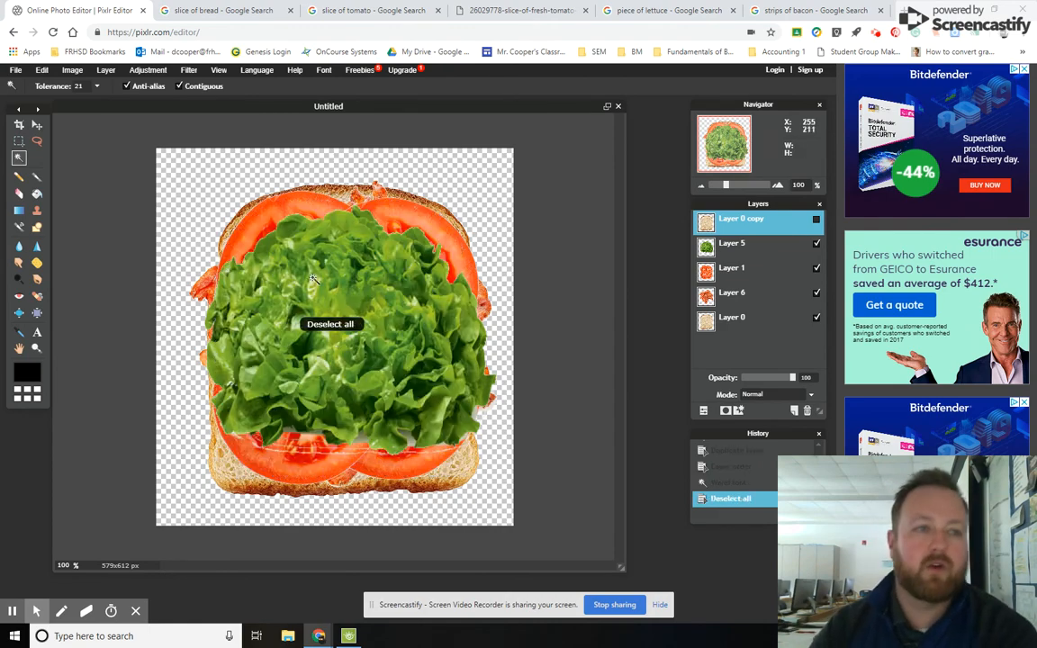
pyautogui.click(107, 70)
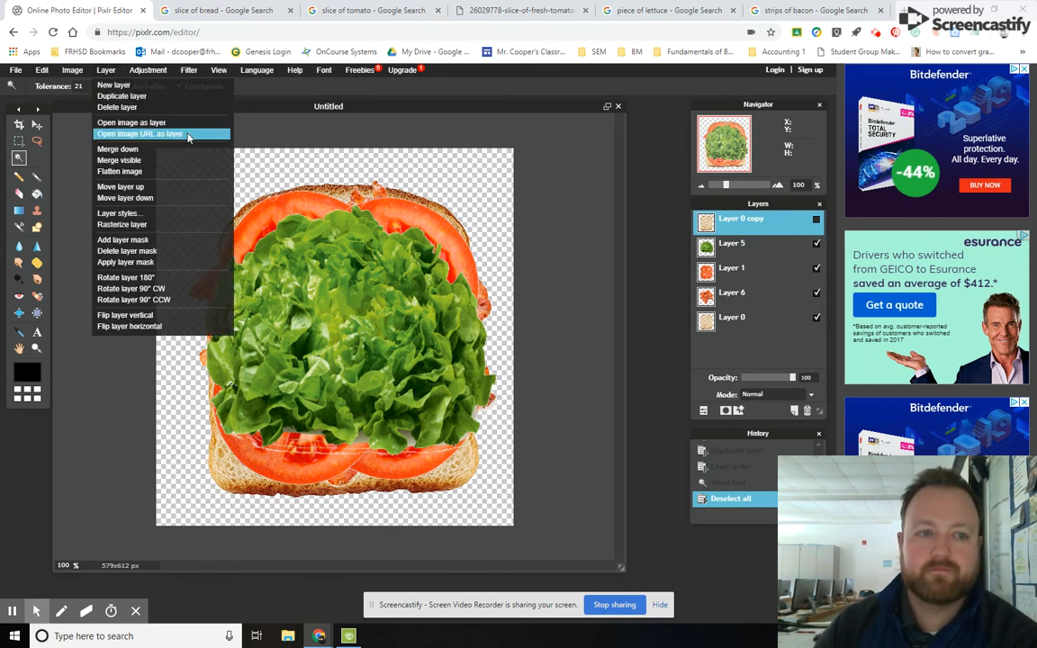
# Make the hidden top bread slice visible again over the lettuce
pyautogui.click(815, 225)
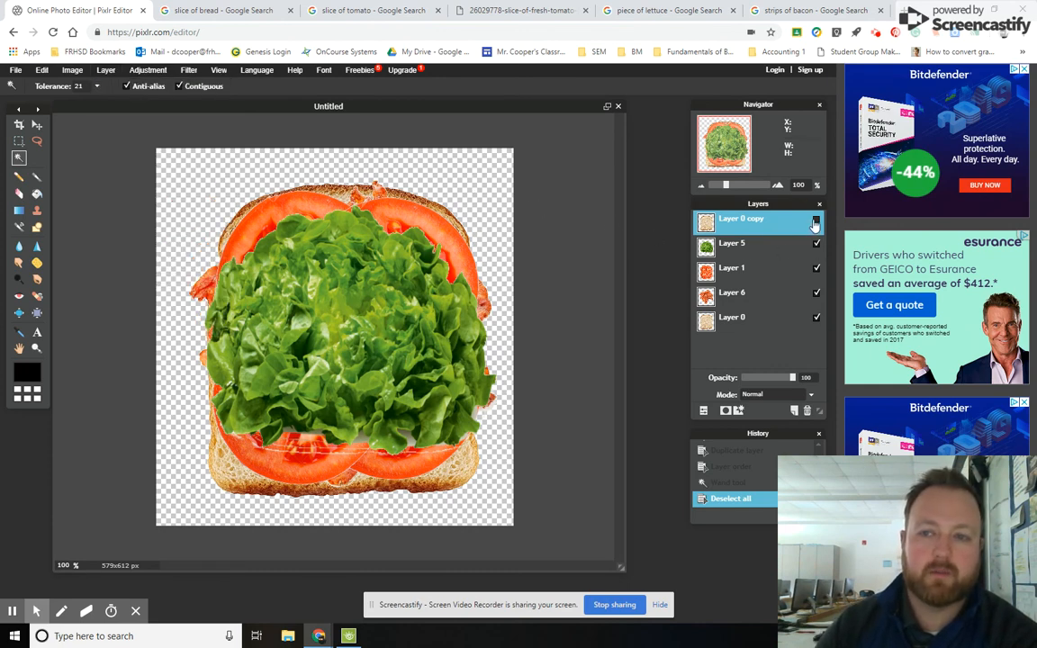
pyautogui.click(816, 221)
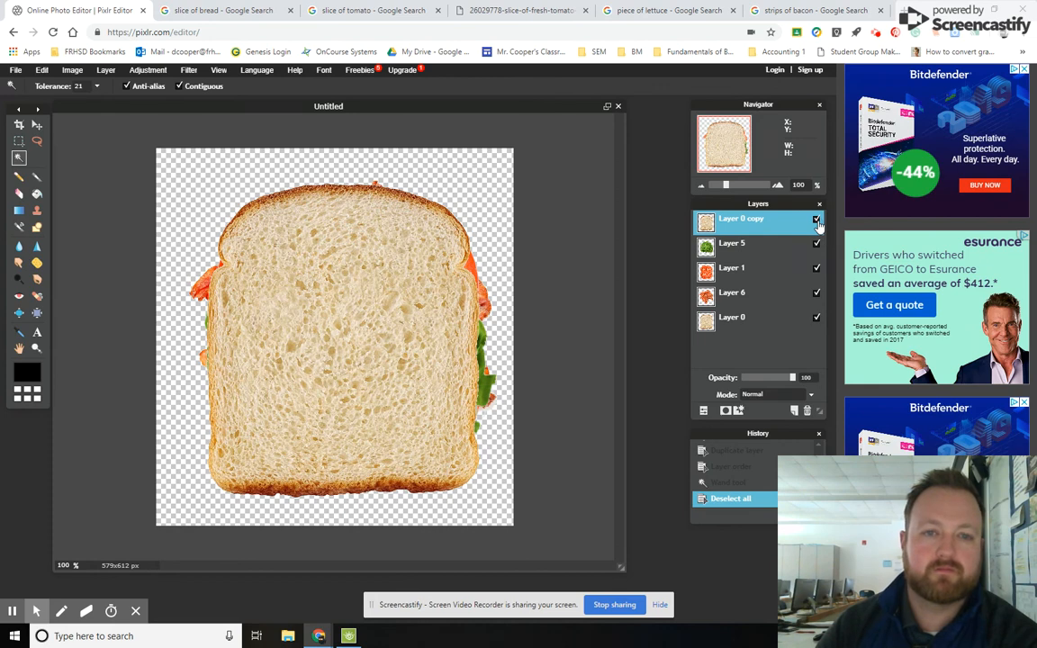